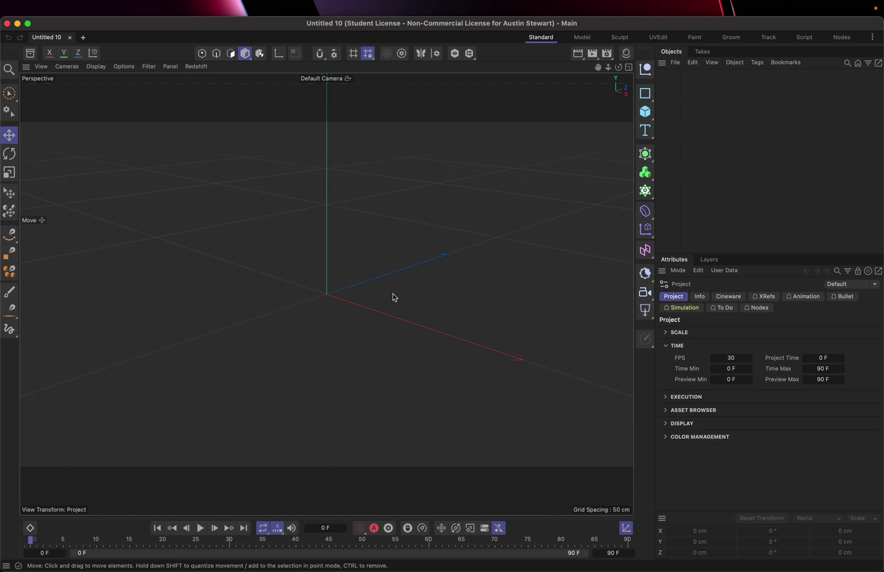
Look over the Module 04 tutorial assets in the browser, return to Cinema 4D and show all four viewports
key("super+Tab")
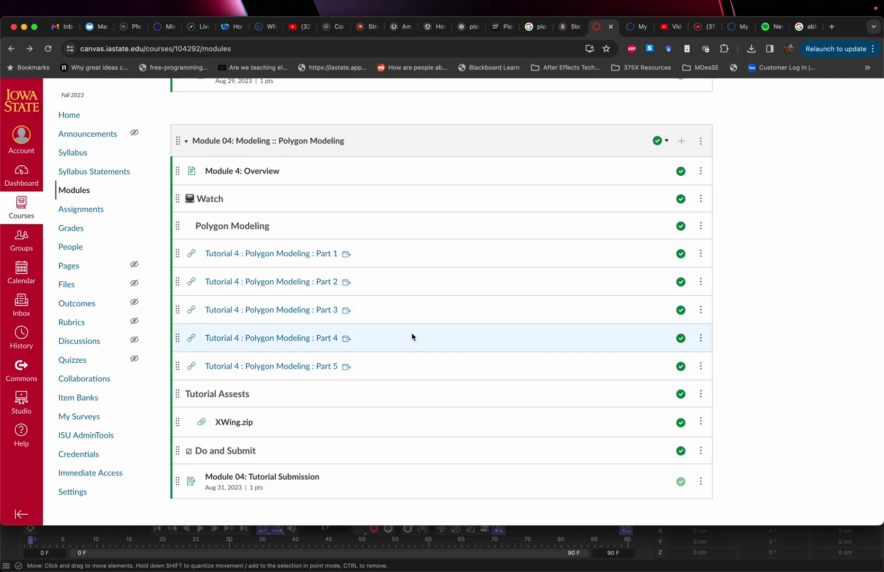
key("super+Tab")
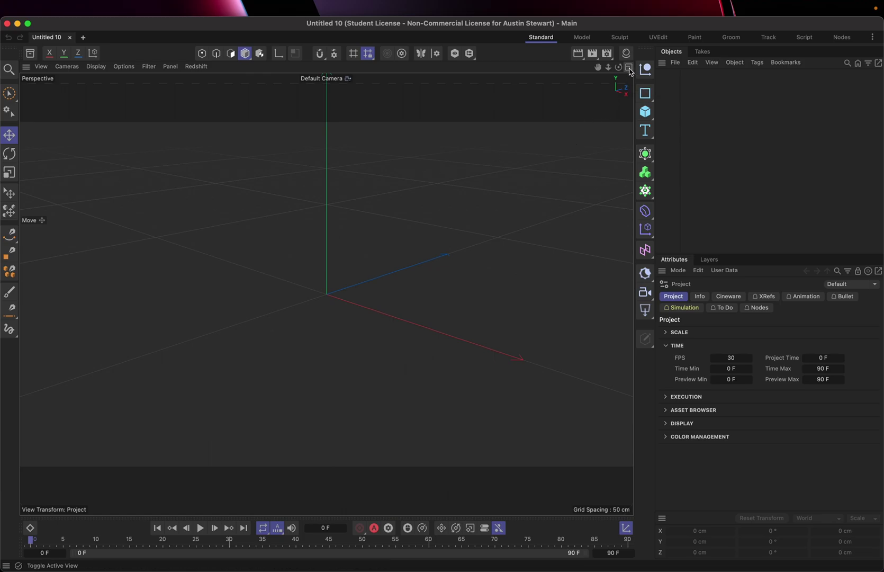
left_click(630, 71)
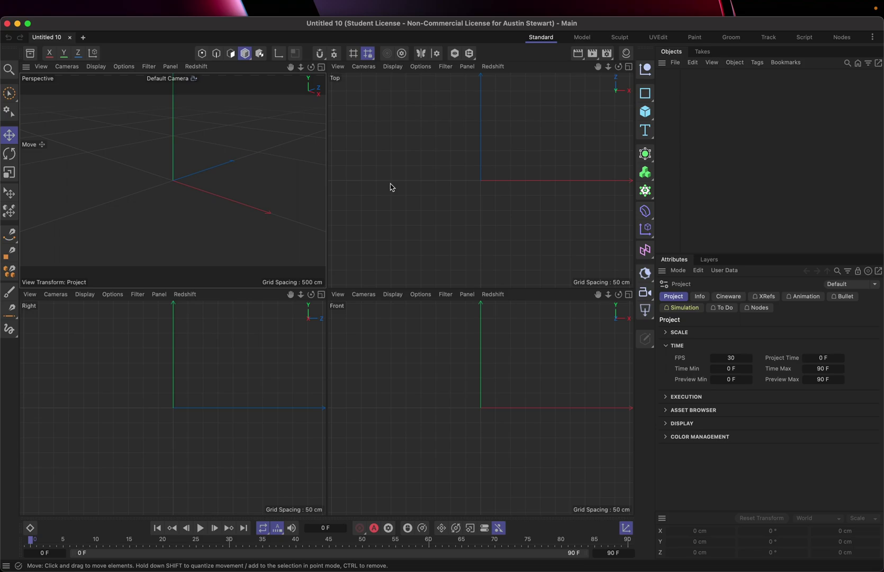
left_click(393, 67)
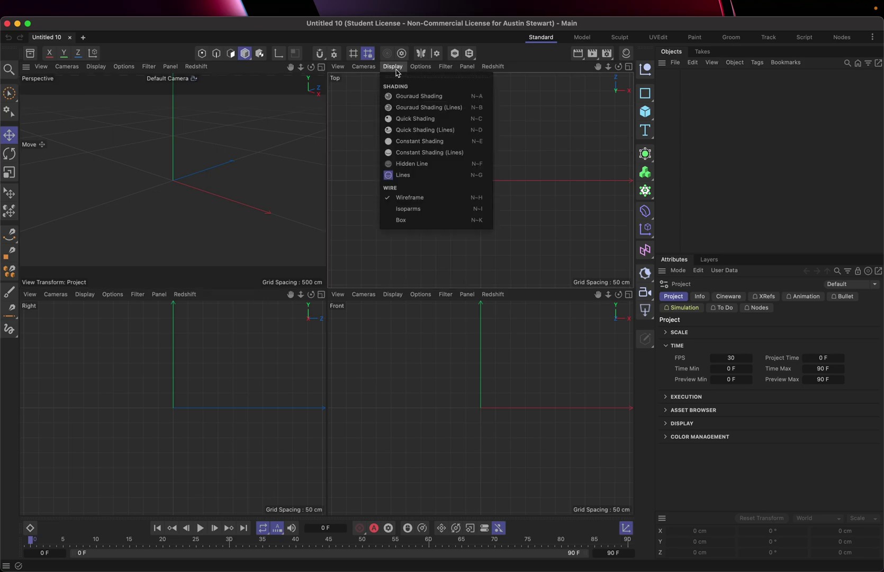
mouse_move(421, 71)
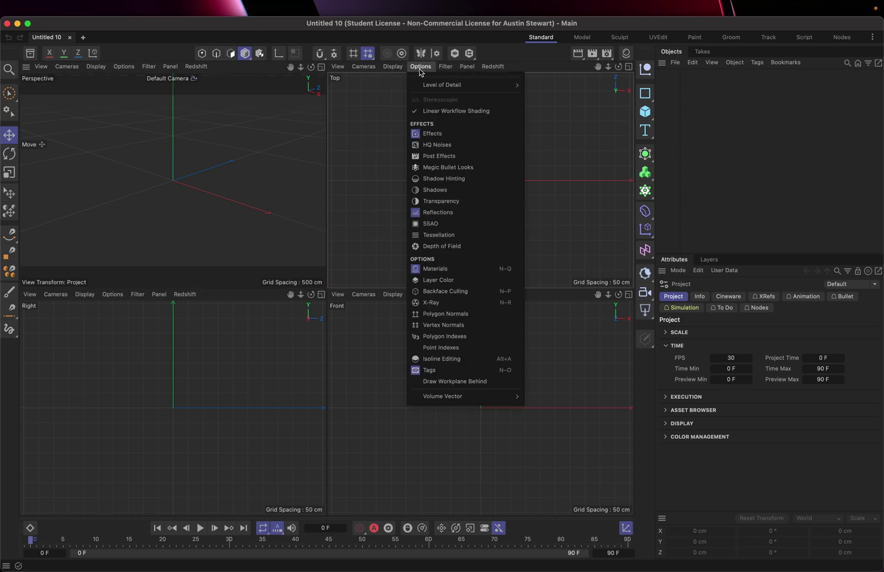
mouse_move(366, 69)
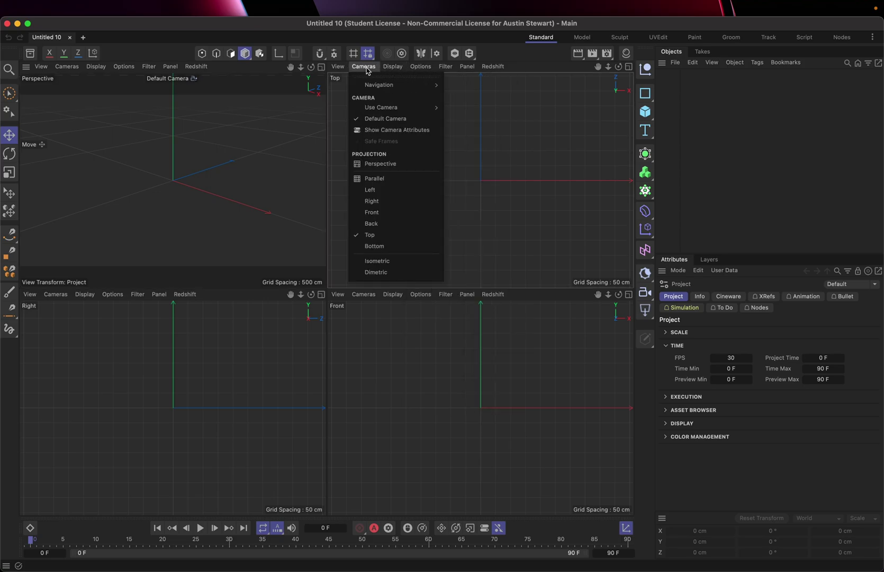
mouse_move(338, 68)
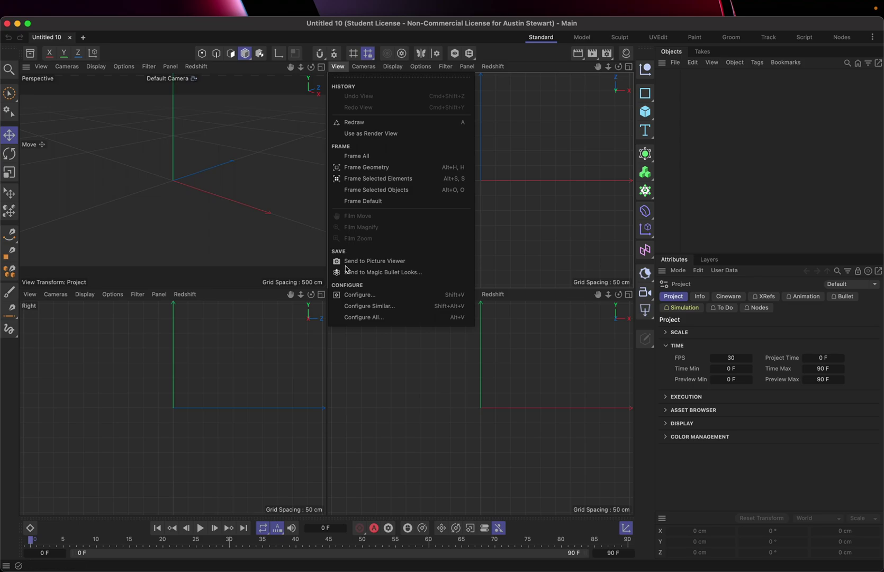
left_click(529, 145)
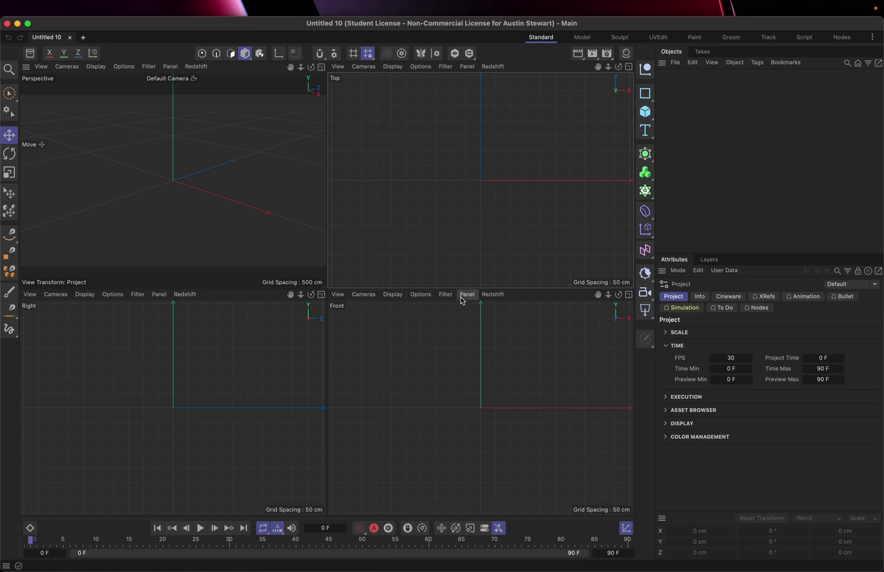
left_click(338, 294)
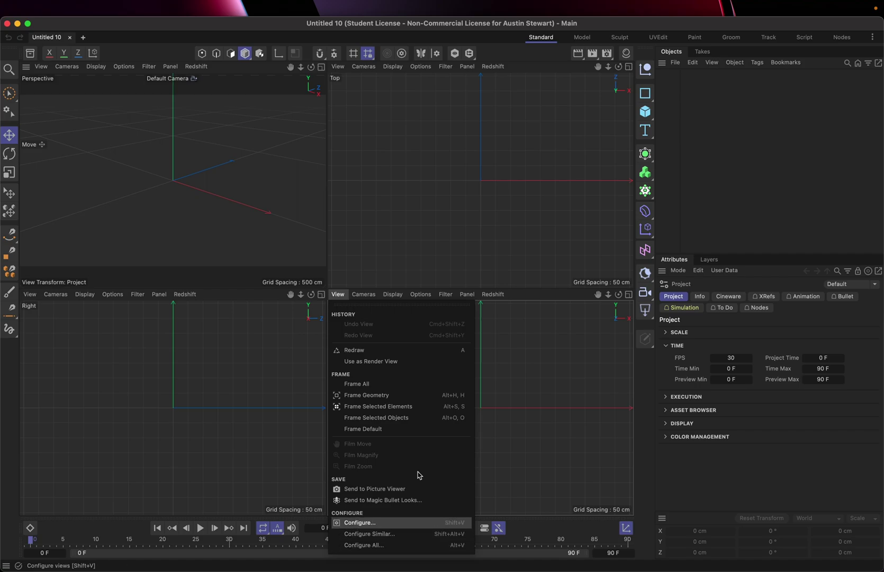
left_click(550, 418)
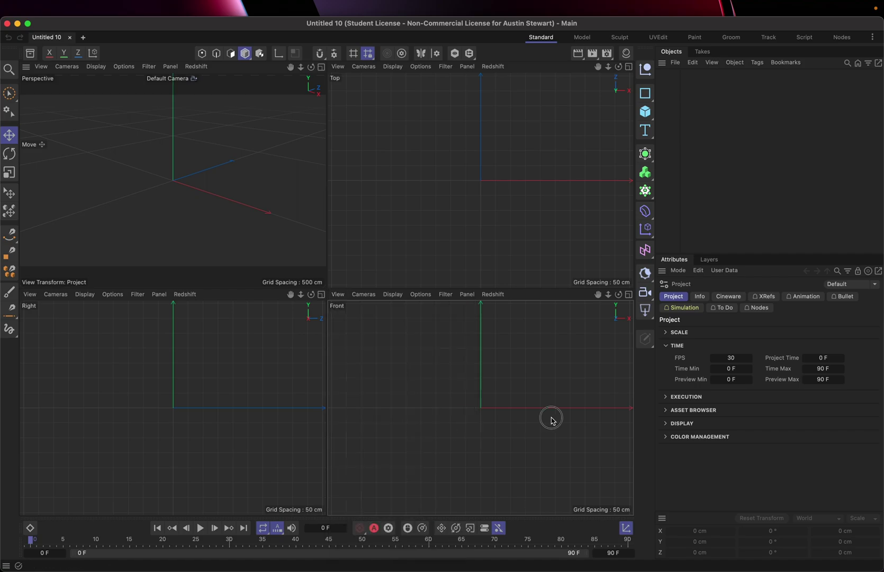
Open the Front viewport's configuration and display its background image settings
left_click(337, 294)
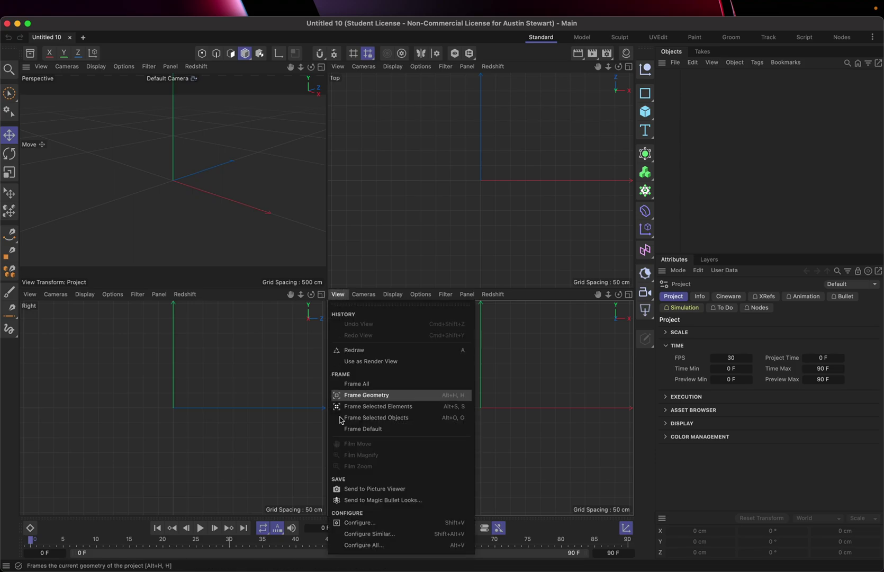
left_click(354, 523)
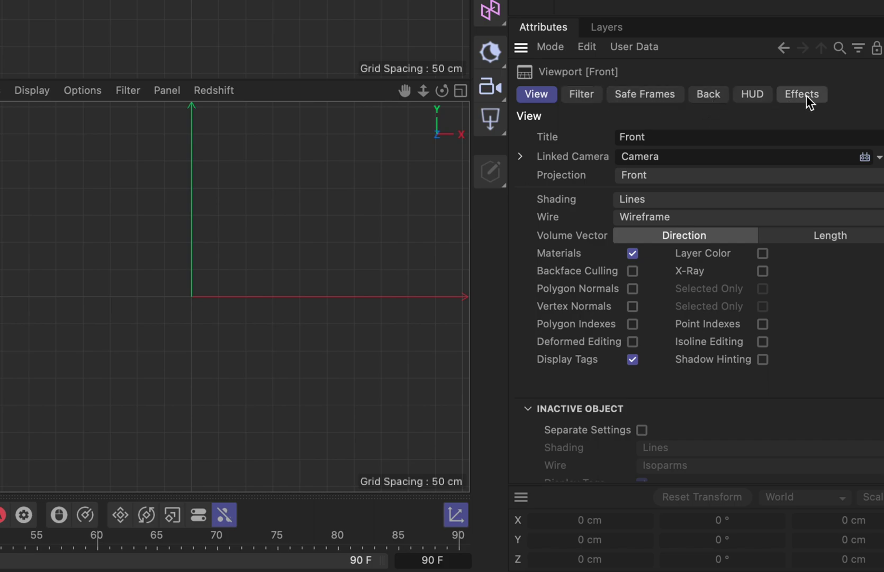
left_click(741, 96)
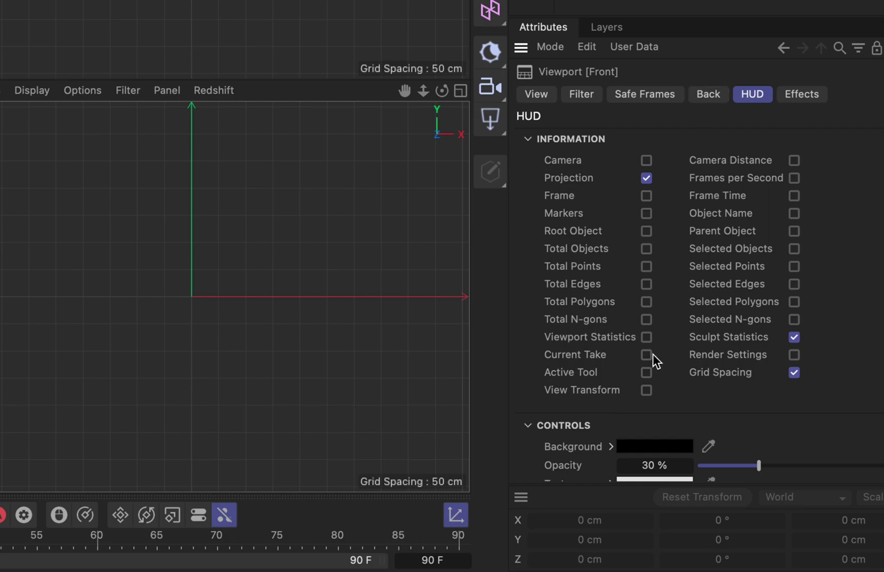
left_click(645, 301)
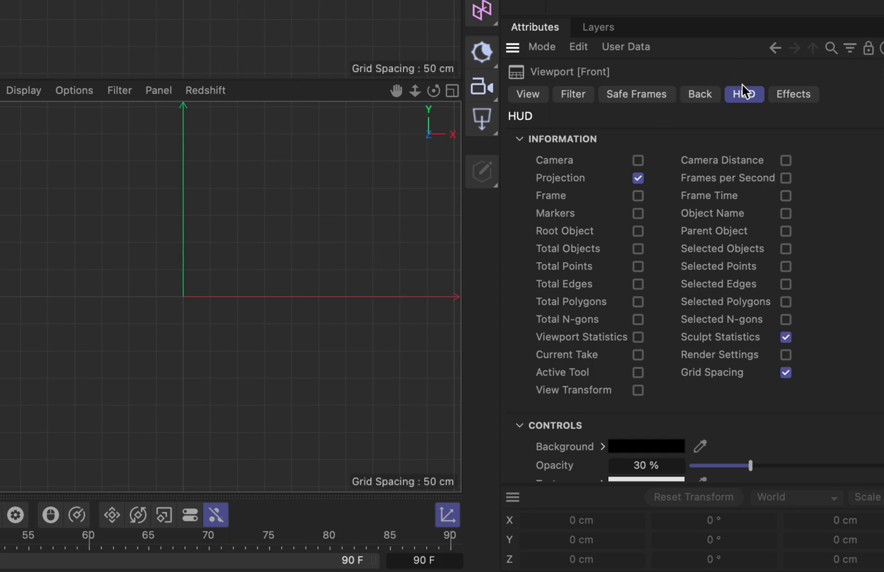
left_click(699, 94)
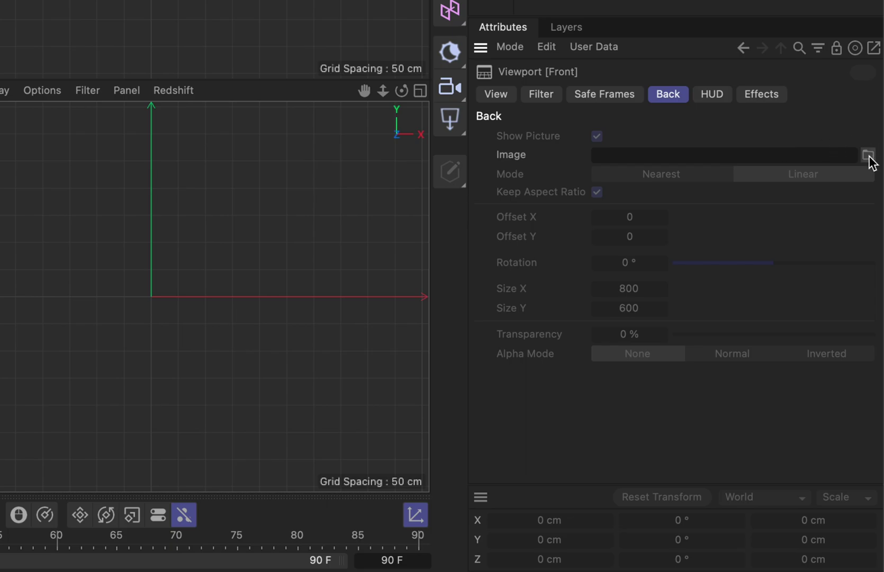
Load XwingTop2.psd from the XWing folder in ARTIS 308 SP 24 as the Front viewport's background image
left_click(868, 155)
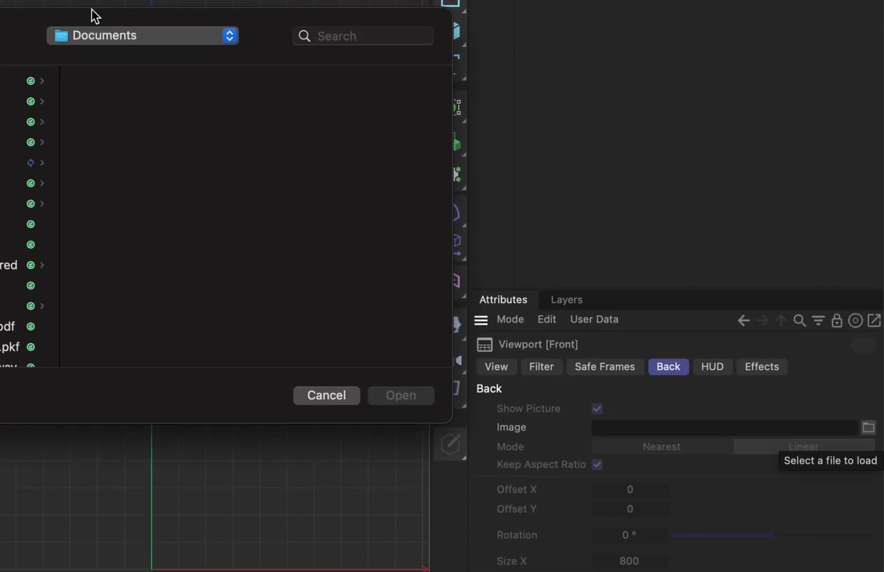
left_click(101, 25)
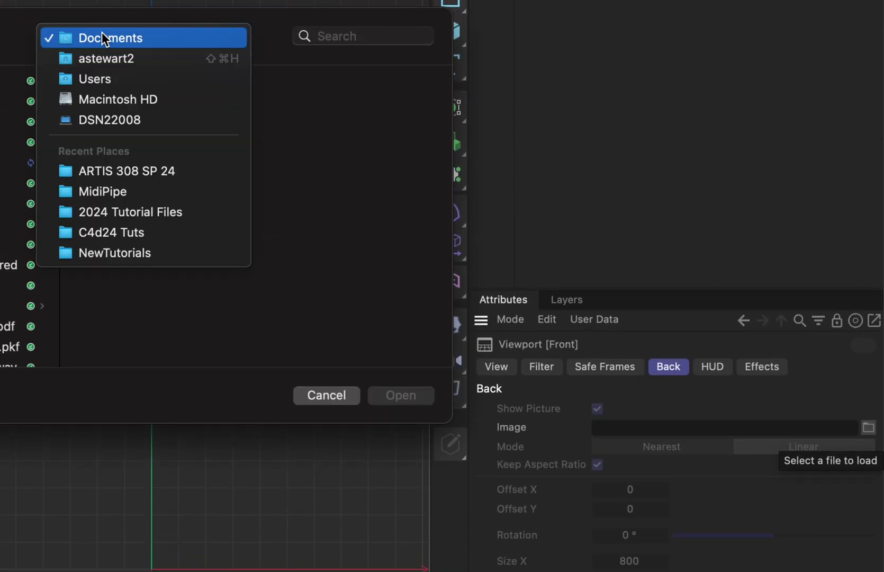
left_click(129, 171)
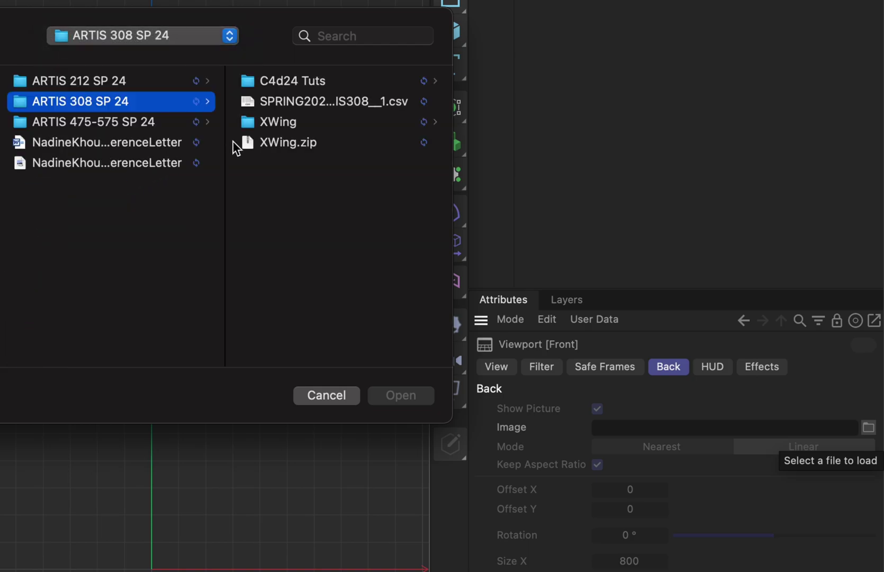
left_click(284, 123)
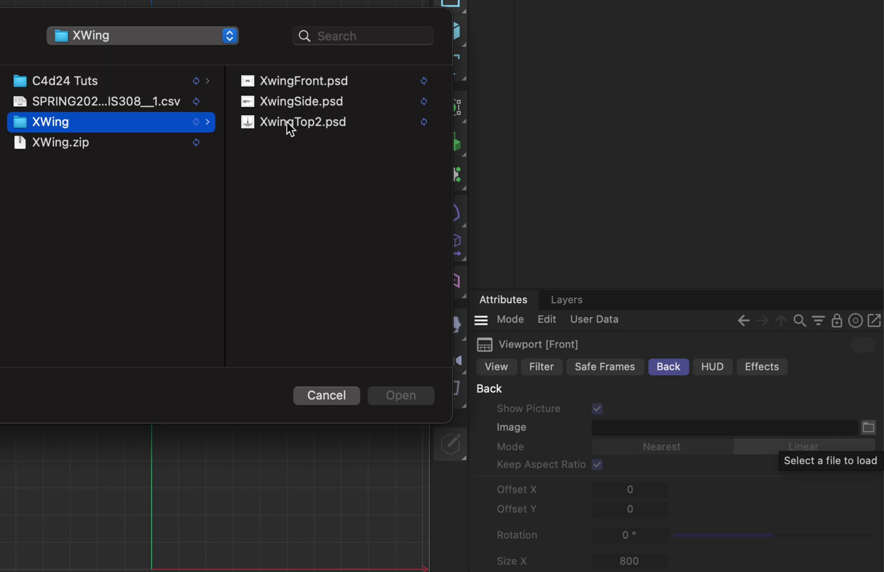
left_click(286, 122)
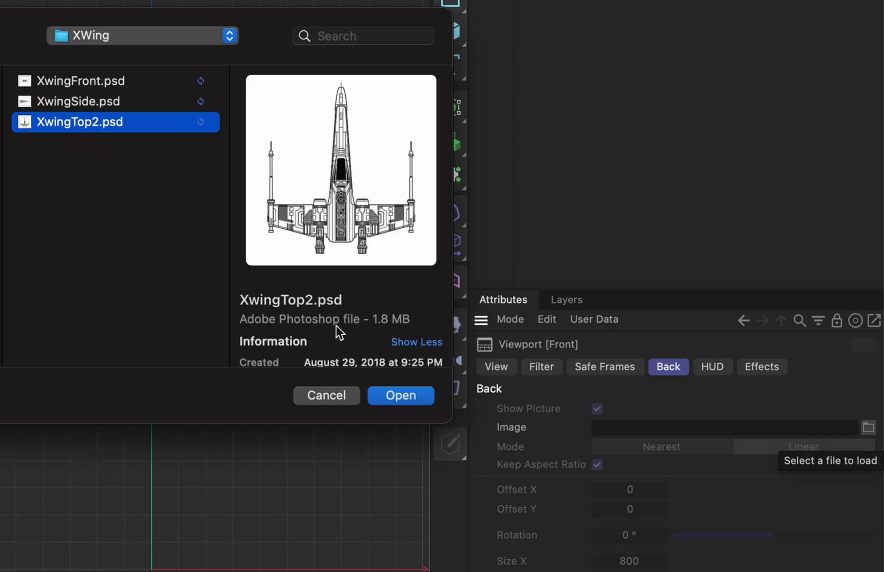
left_click(401, 395)
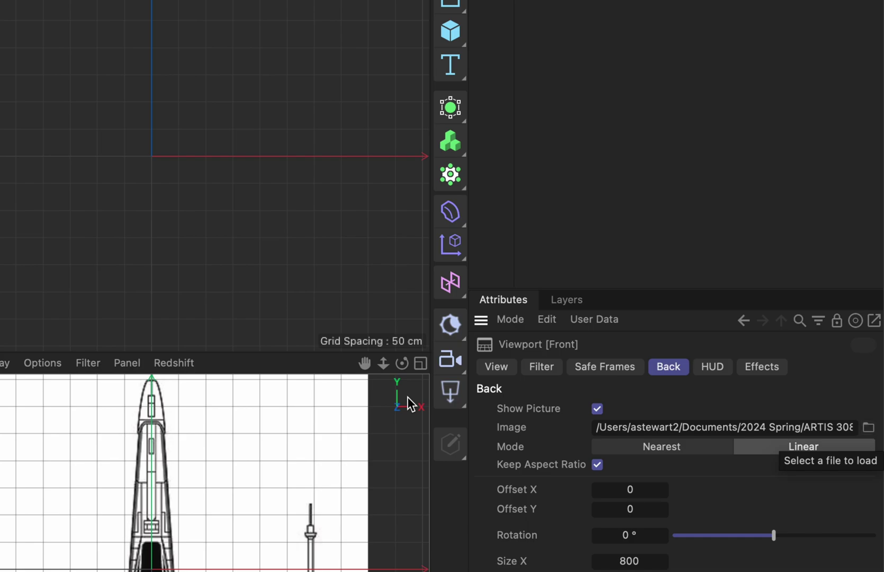
scroll(325, 446, "down", 8)
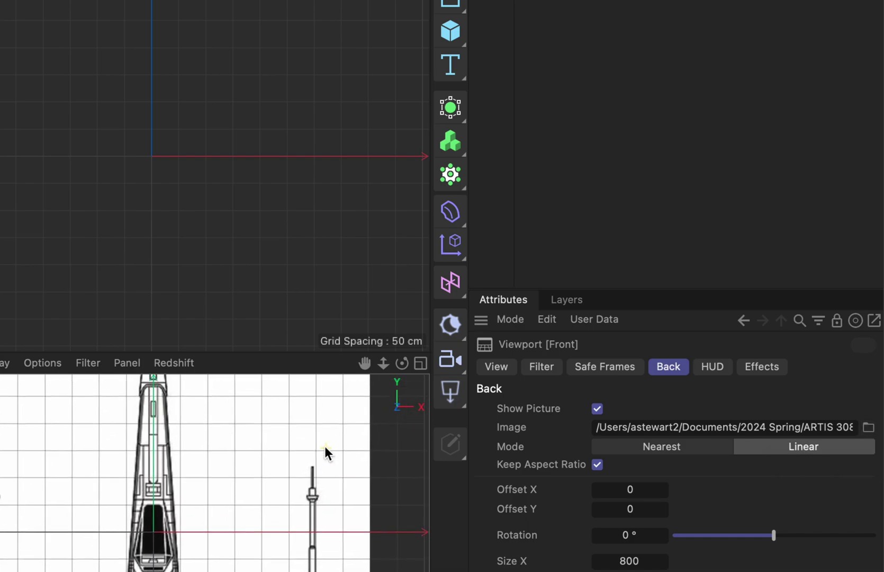
scroll(324, 445, "up", 5)
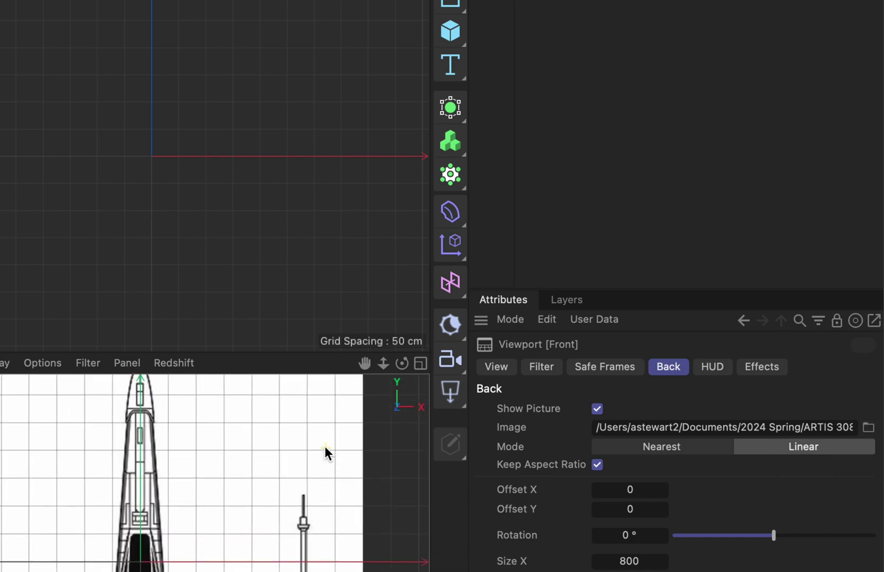
scroll(325, 446, "down", 2)
scroll(324, 445, "up", 1)
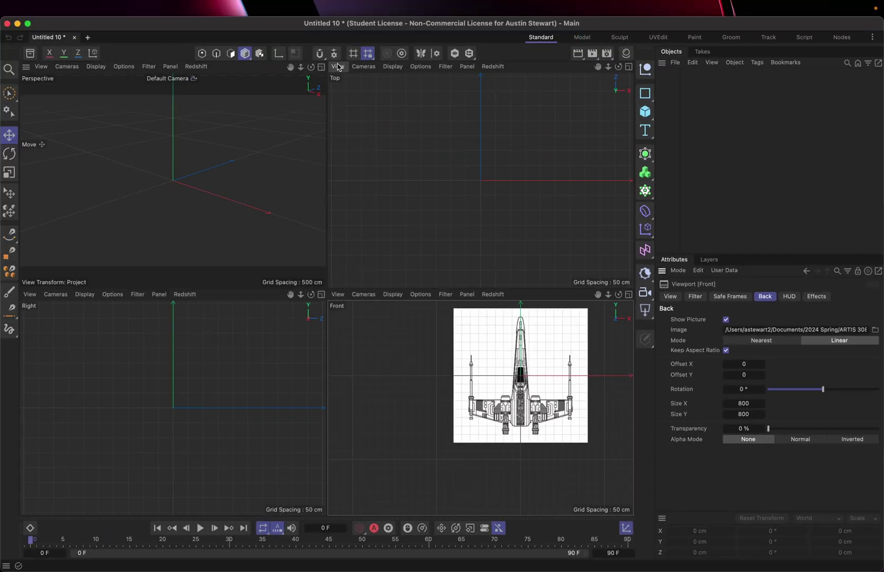
Load XwingTop2.psd as the background image of the Top viewport
left_click(338, 67)
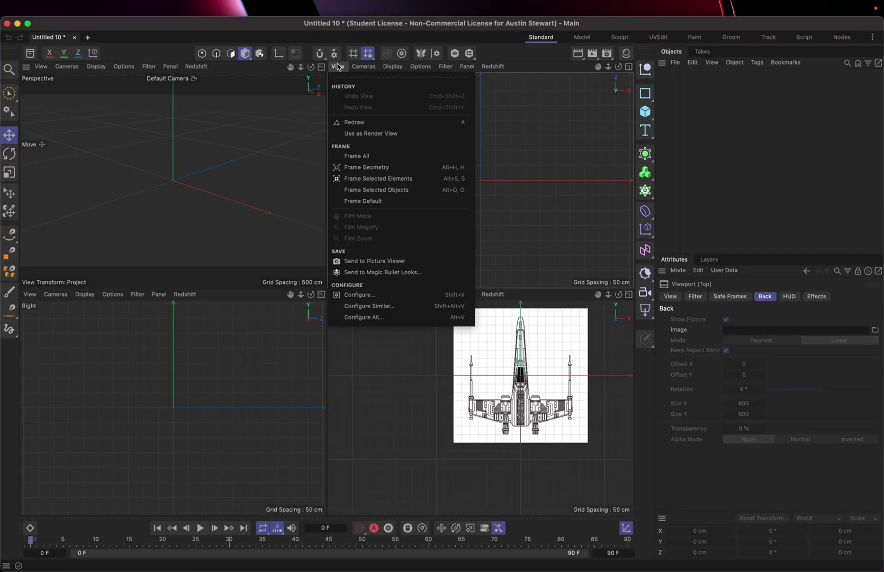
left_click(347, 292)
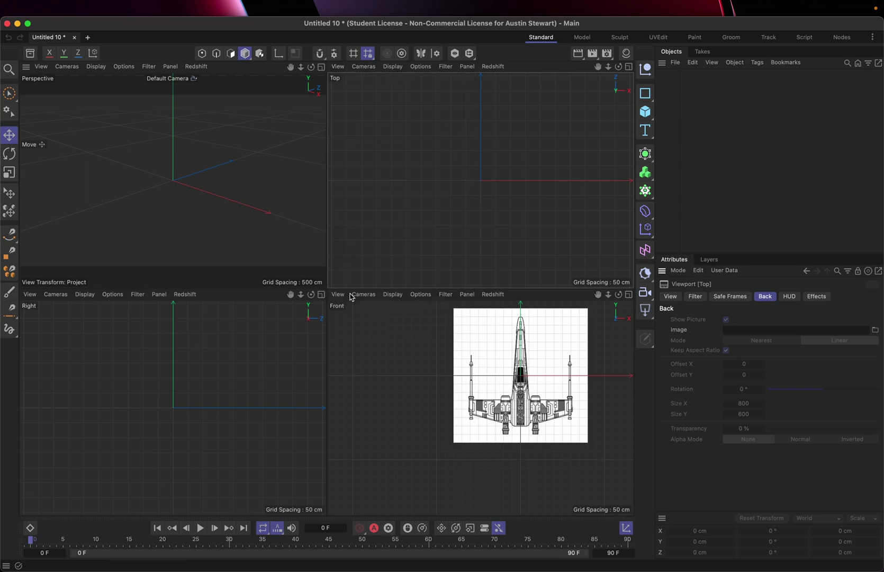
left_click(874, 330)
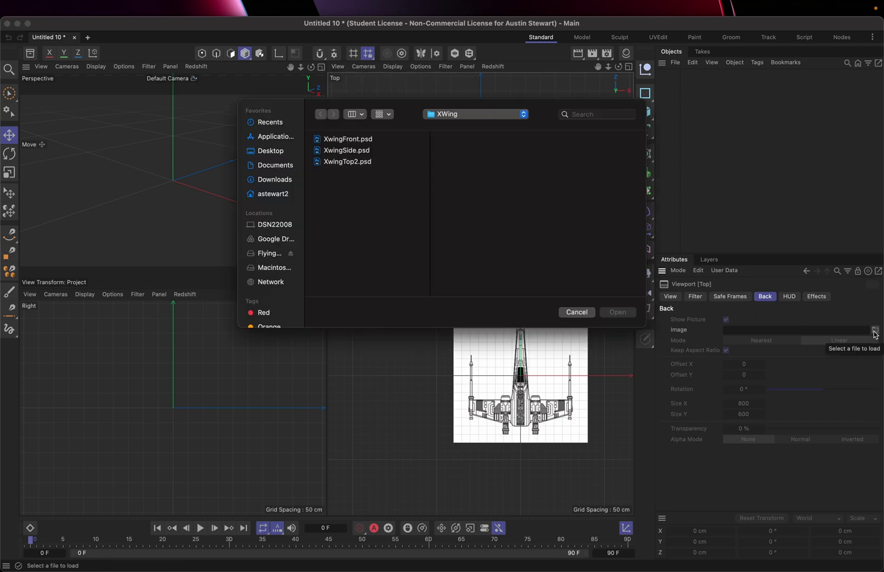
left_click(340, 161)
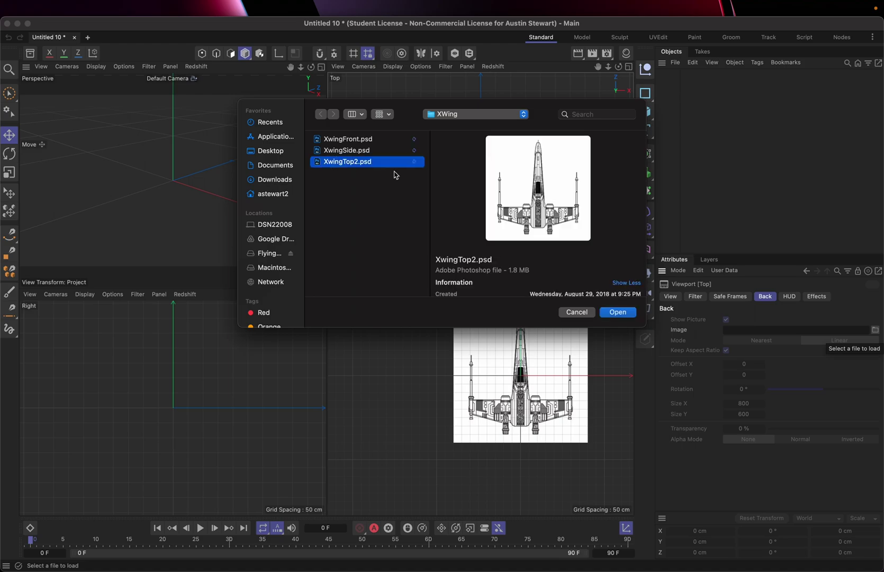
left_click(618, 313)
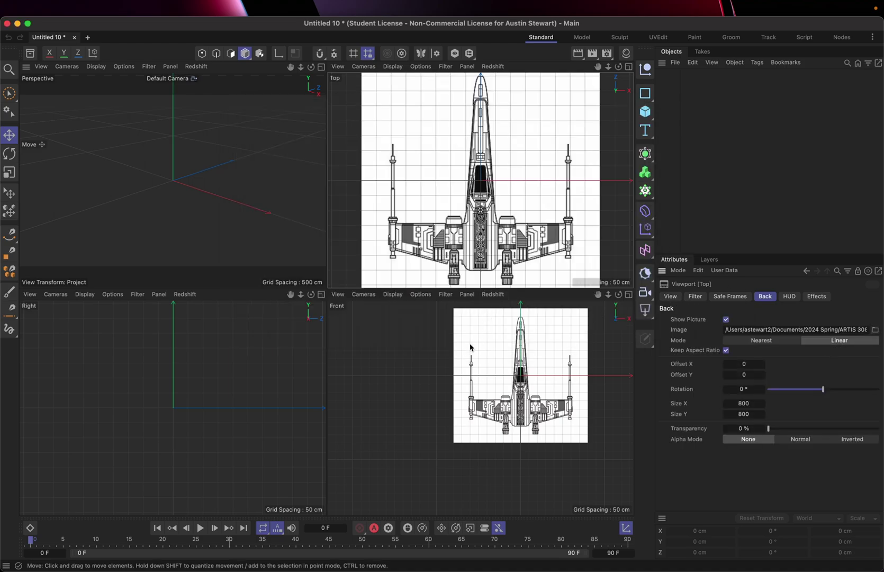
Replace the Front viewport's background image with XwingFront.psd
left_click(468, 350)
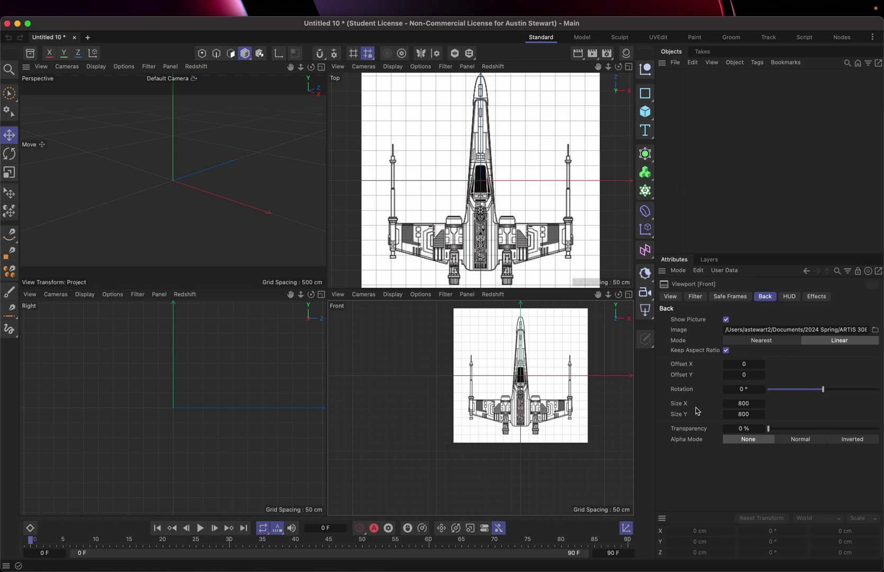
left_click(876, 330)
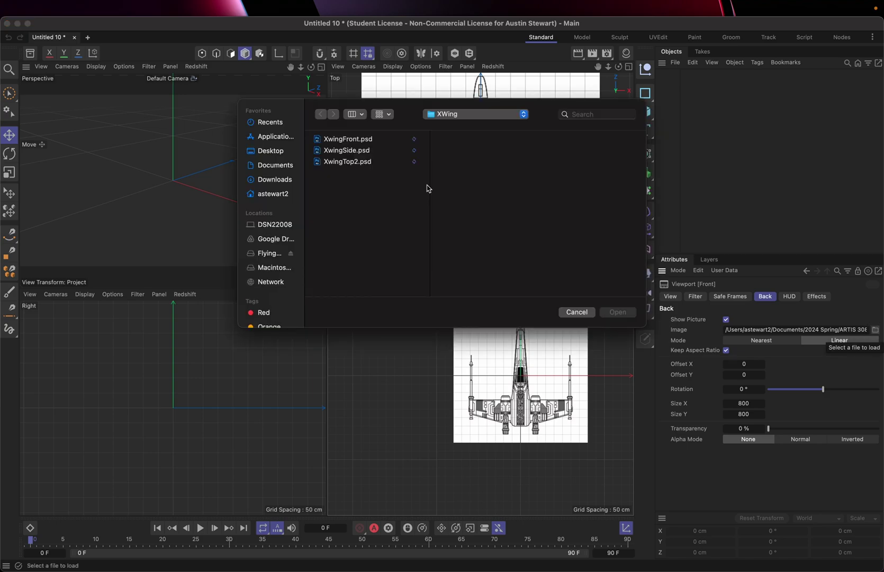
left_click(350, 141)
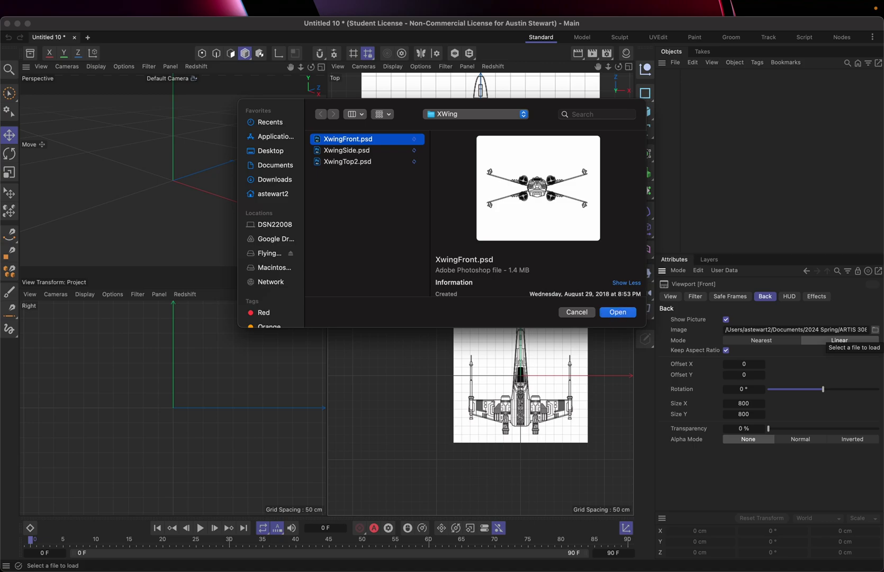
left_click(617, 312)
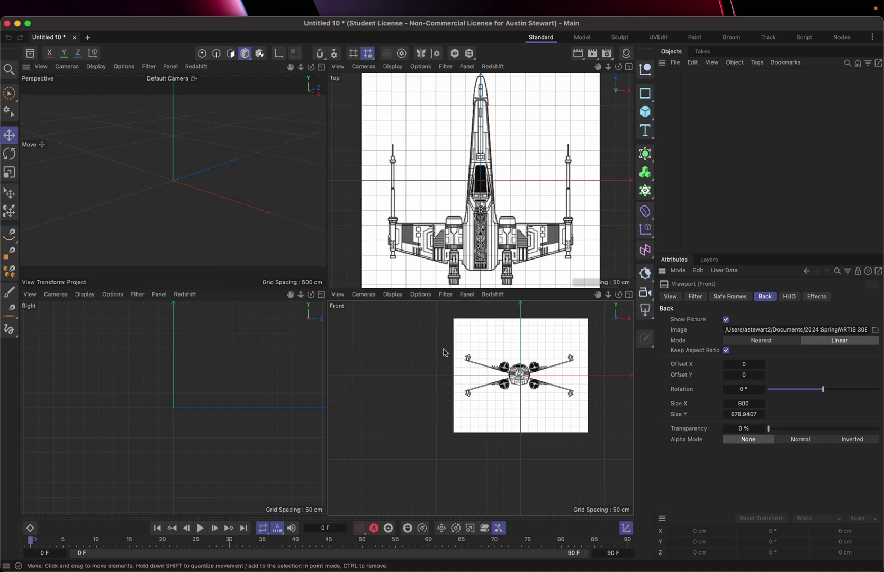
Load XwingFront.psd from the XWing folder as the background image of the Right viewport
left_click(322, 295)
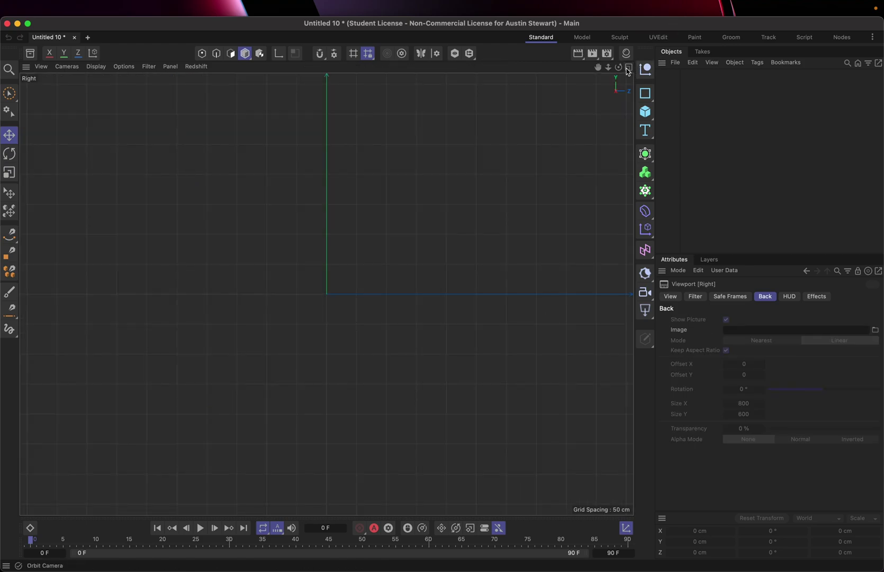
left_click(629, 67)
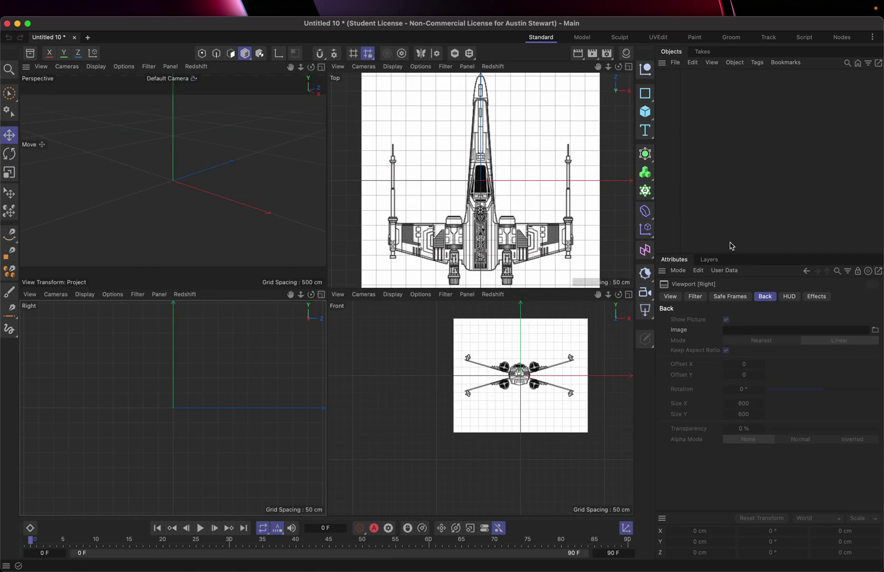
left_click(875, 331)
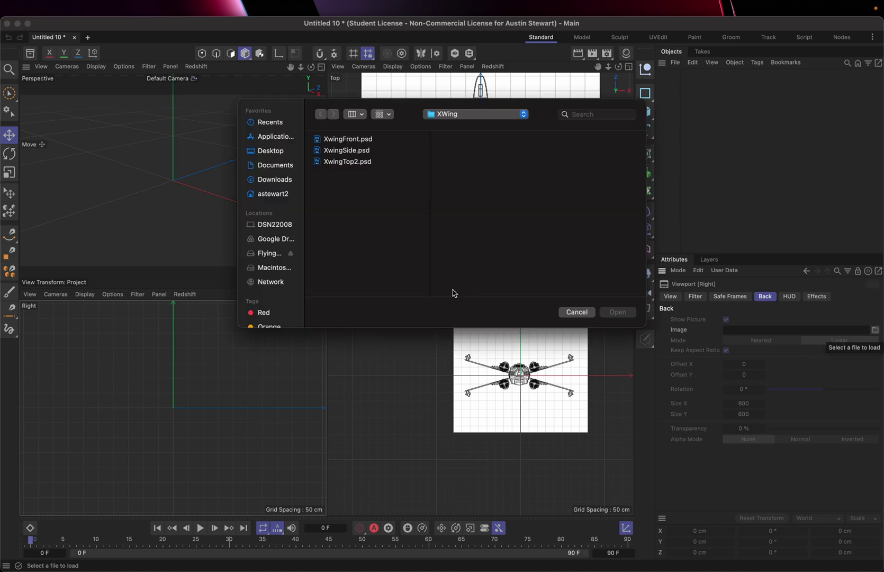
left_click(344, 138)
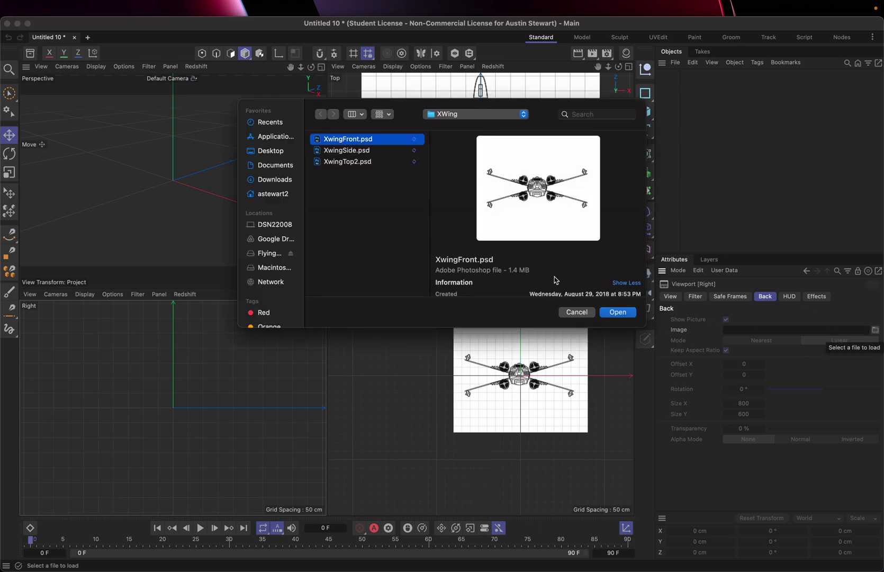
left_click(621, 315)
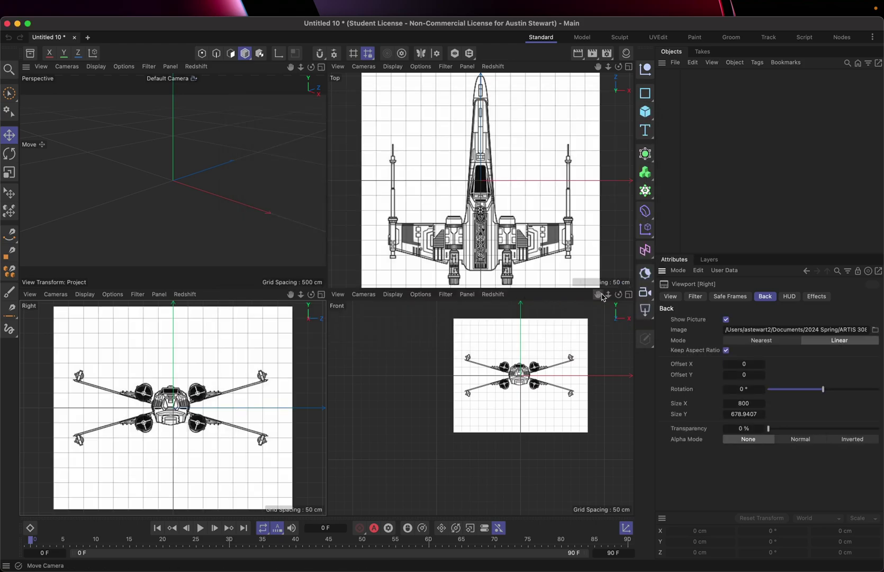
Replace the Right viewport's background image with XwingSide.psd
left_click(875, 329)
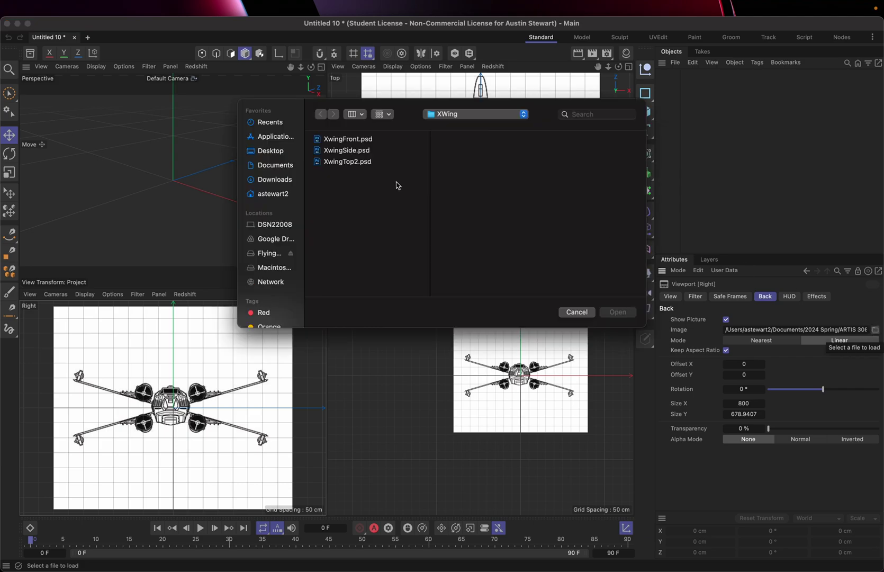
left_click(346, 151)
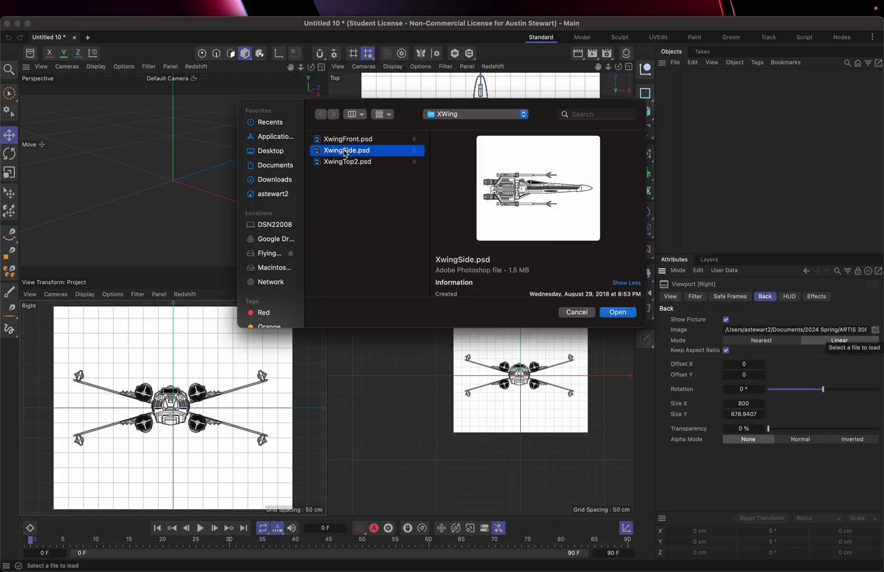
left_click(618, 312)
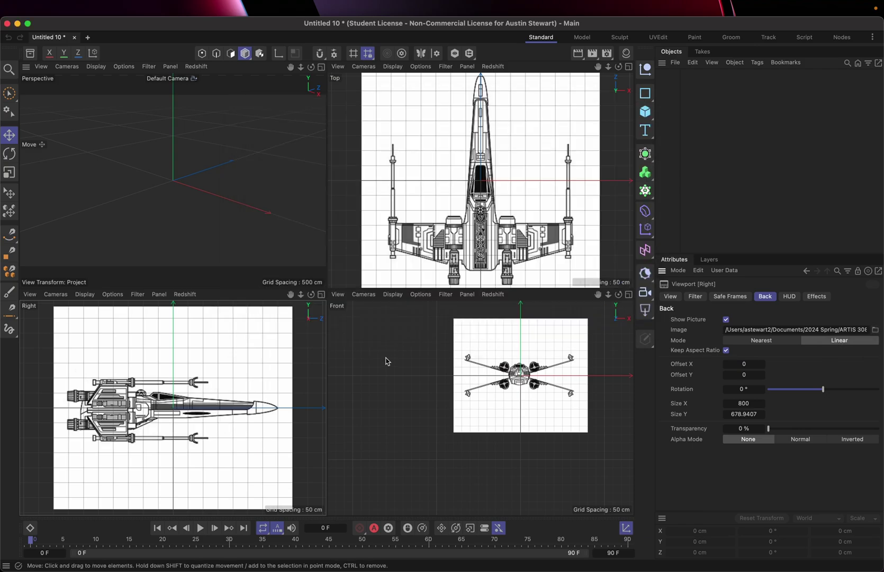
Add a default cube primitive at the scene origin over the X-wing blueprints
left_click(483, 399)
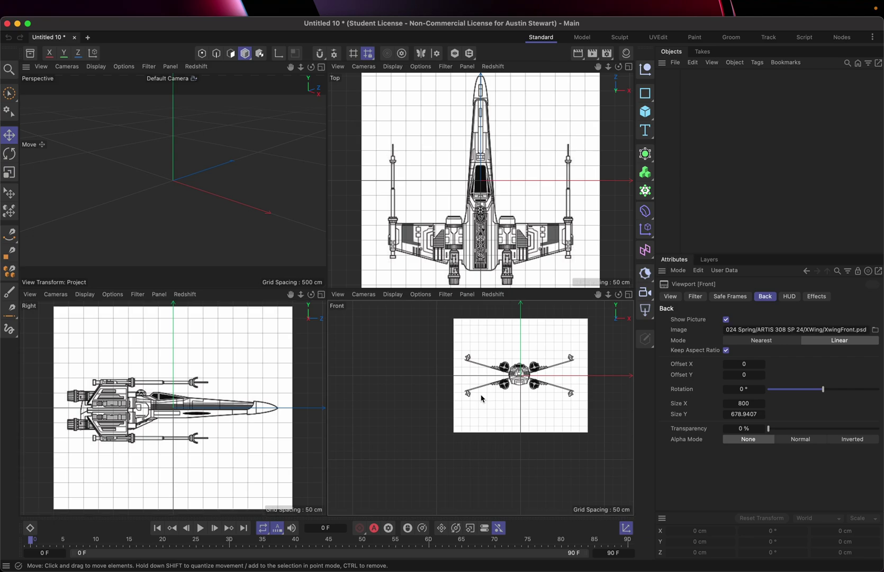
scroll(481, 398, "up", 6)
scroll(481, 398, "right", 5)
scroll(481, 398, "up", 3)
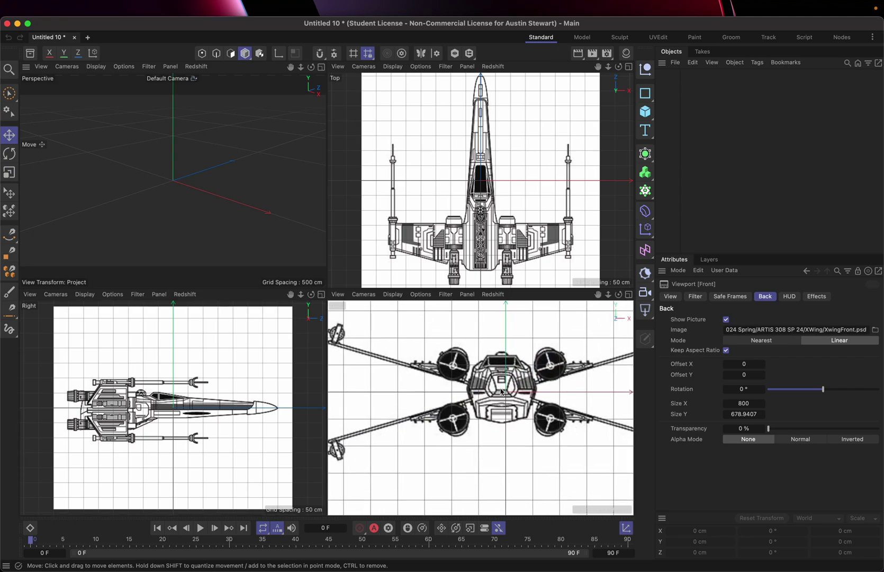
scroll(492, 400, "down", 4)
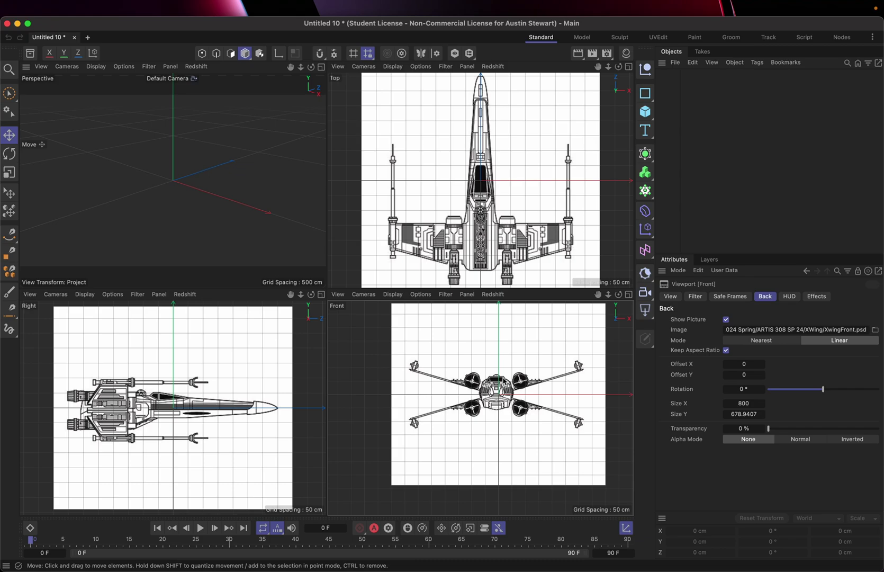
scroll(464, 398, "right", 2)
scroll(464, 398, "up", 2)
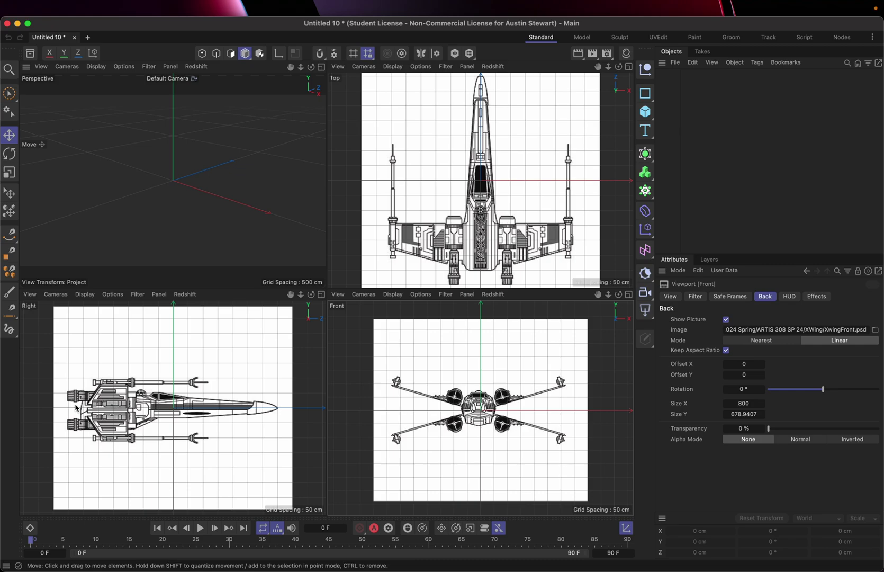
left_click(645, 111)
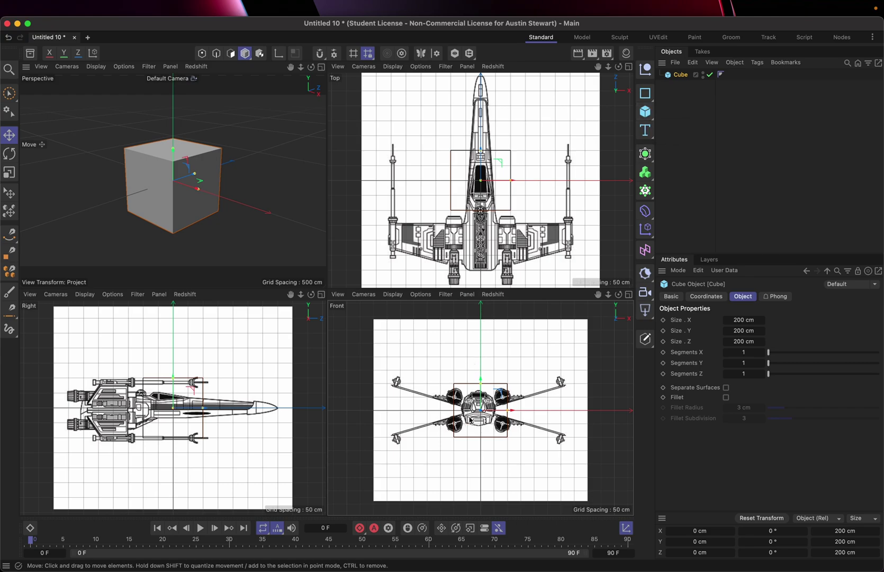
Set the Front viewport's background image transparency to 94% and its display mode to Gouraud Shading
scroll(470, 419, "up", 5)
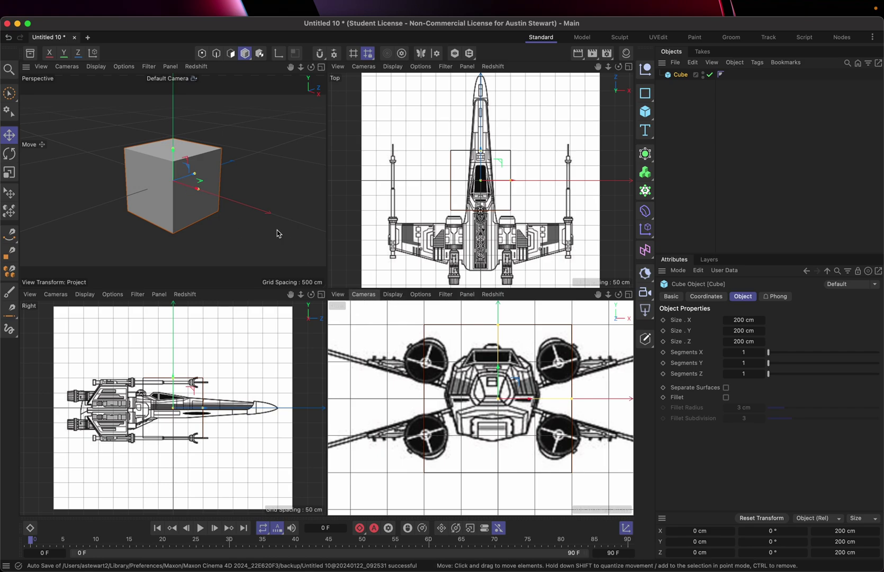
left_click(338, 294)
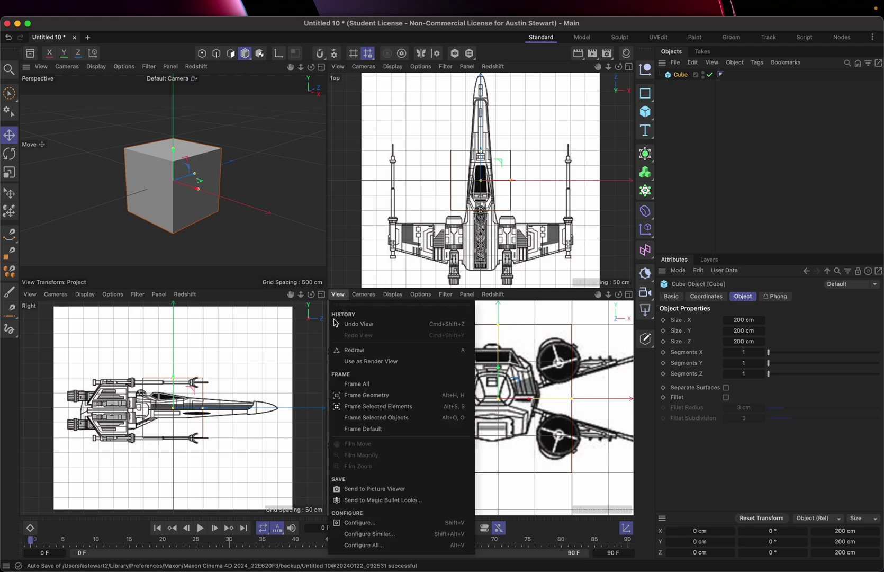
left_click(369, 523)
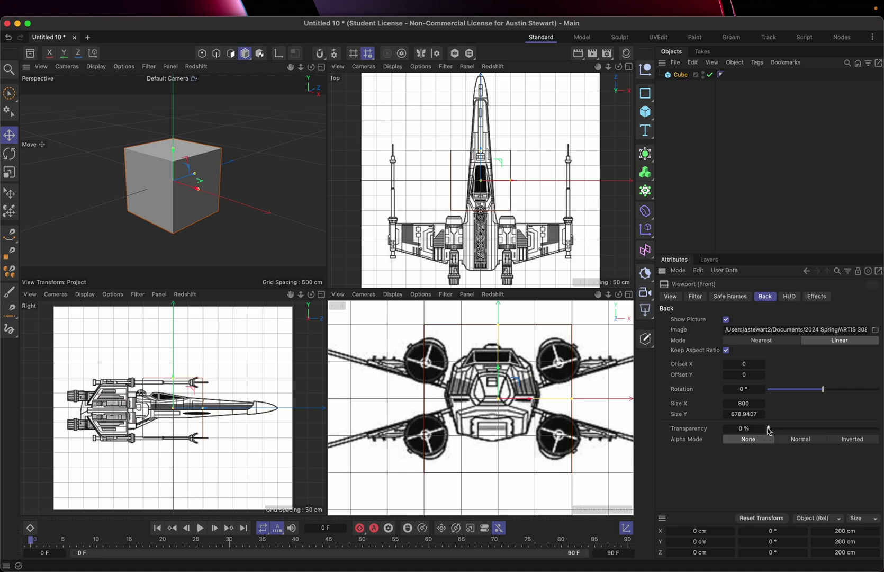
left_click_drag(768, 430, 873, 437)
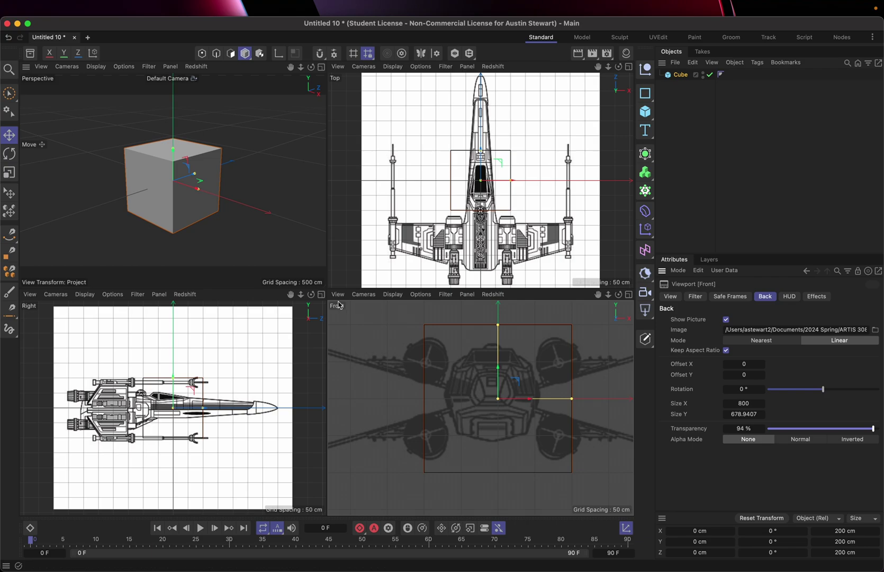
left_click(387, 295)
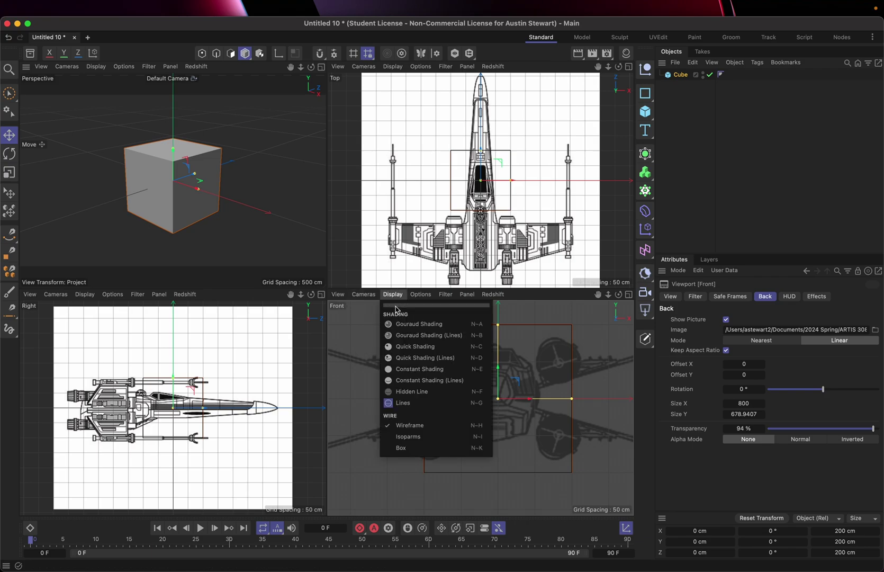
left_click(405, 325)
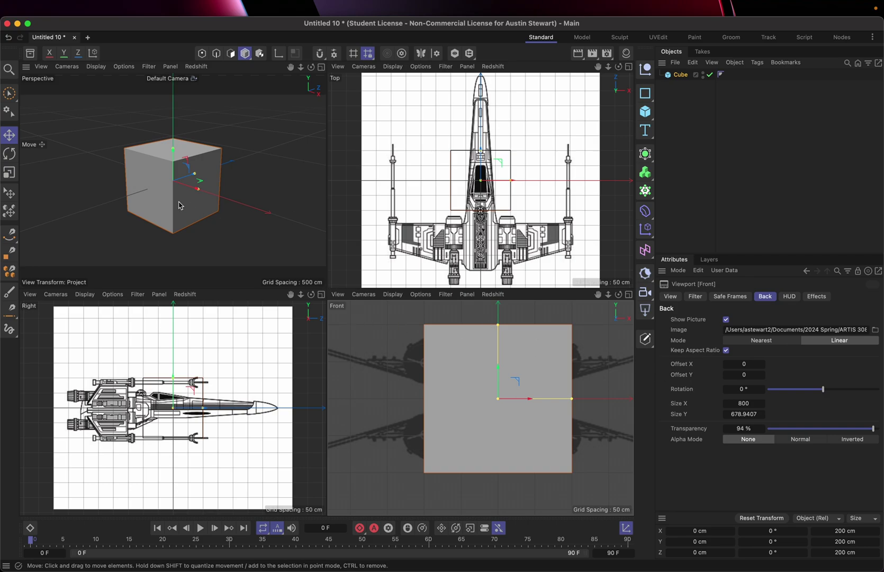
Enable X-Ray in the cube's basic properties
left_click(487, 378)
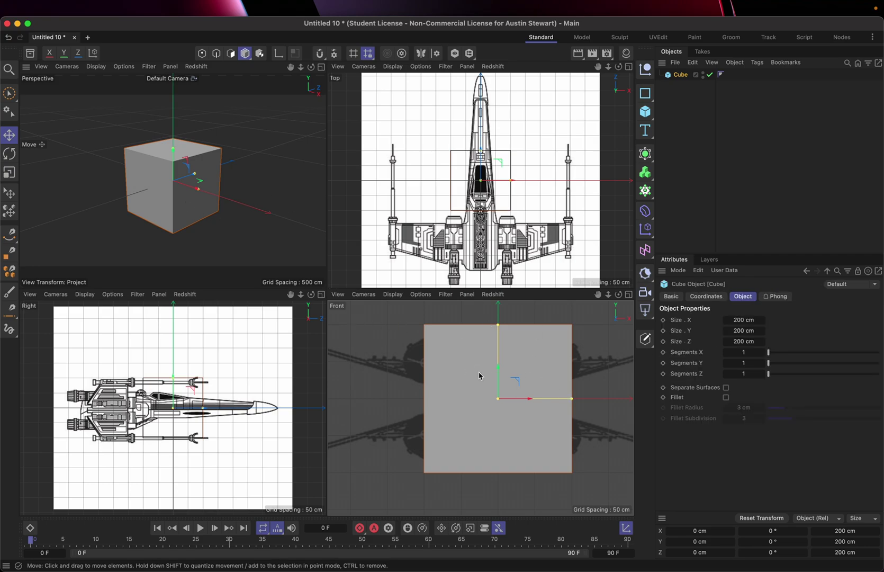
left_click(671, 296)
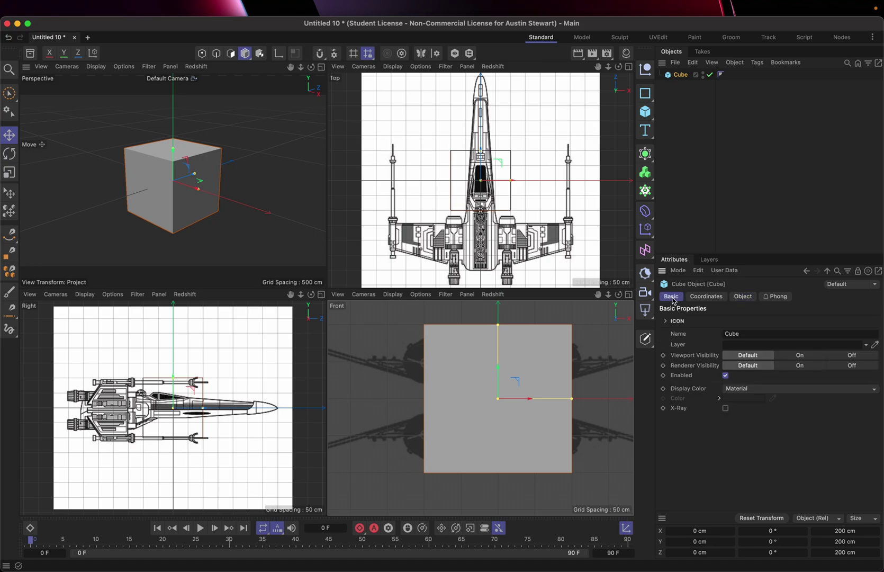
left_click(725, 408)
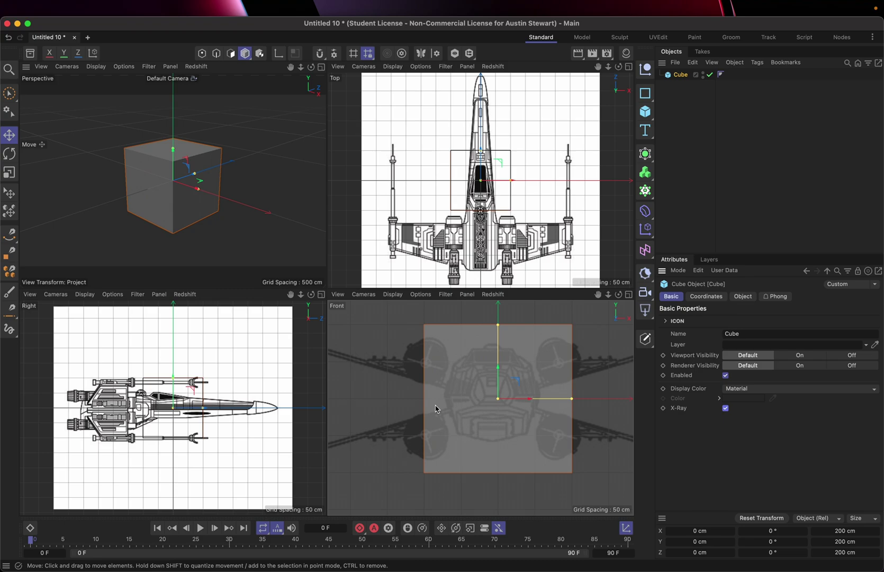
Show the maximized Front viewport's background settings and reduce the cube's height to about 151 cm to fit the fuselage
left_click(628, 294)
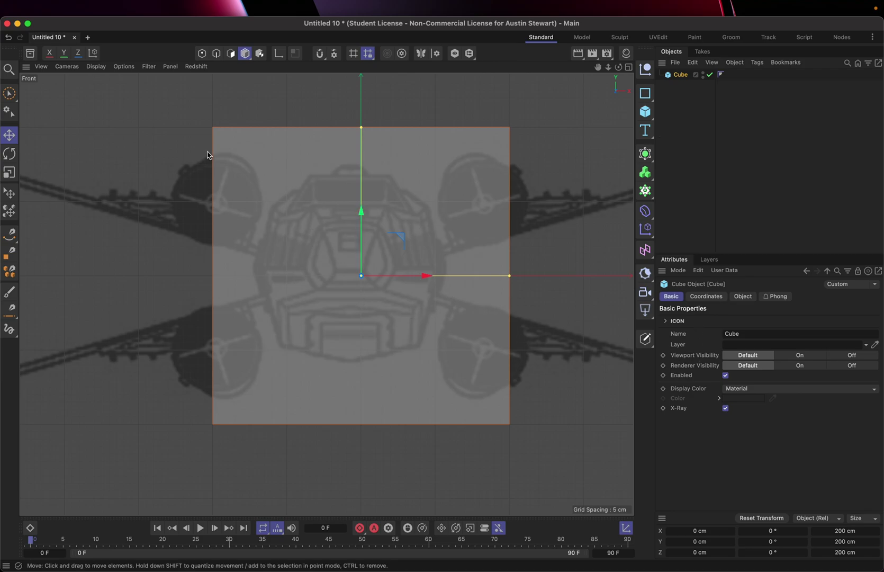
left_click(42, 66)
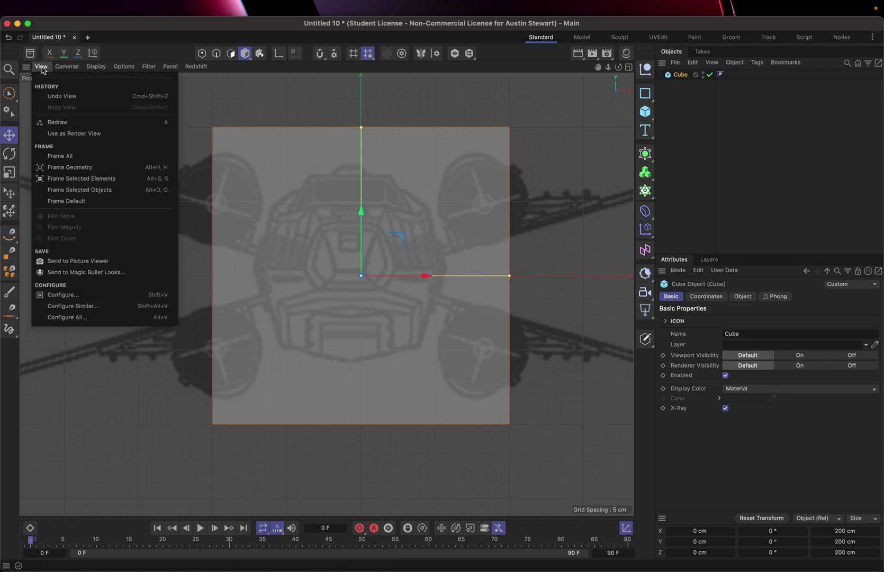
left_click(62, 295)
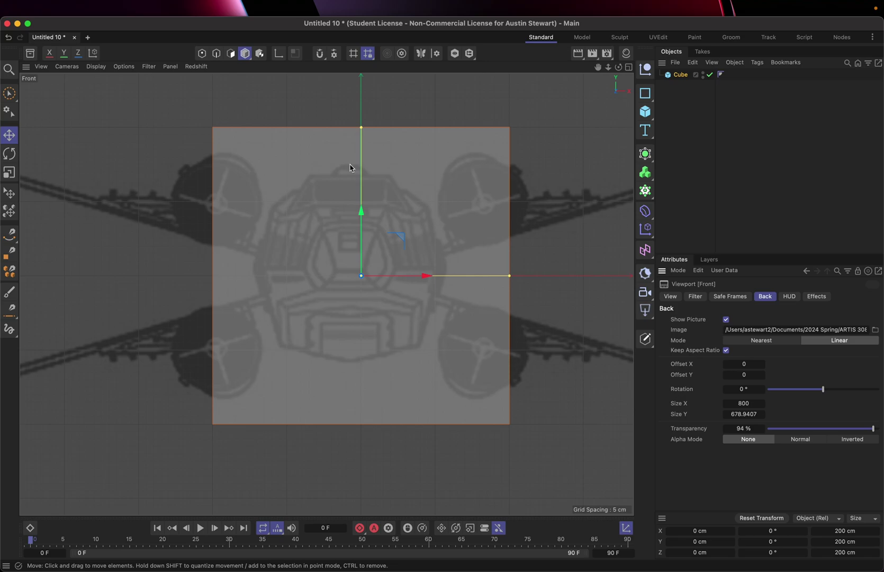
left_click_drag(361, 129, 356, 166)
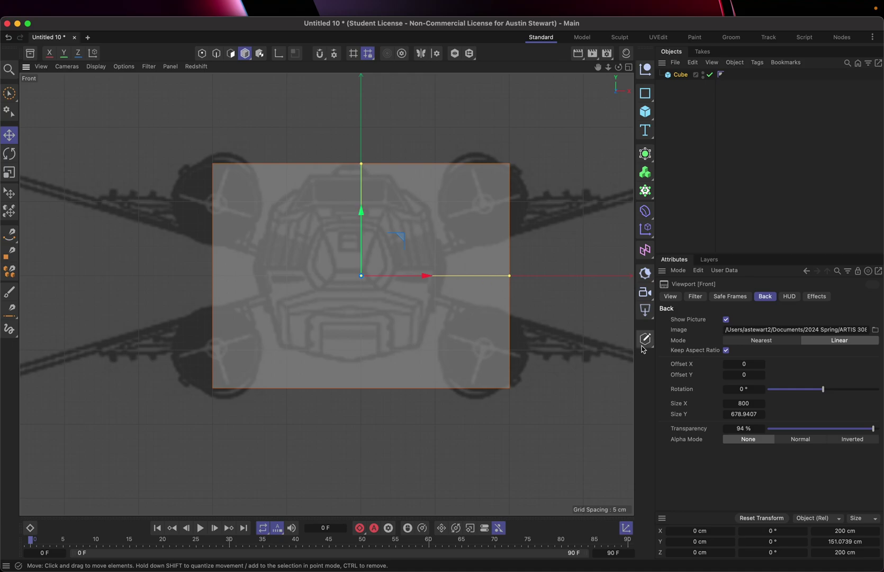
Set the Front background image's Offset X to 7 to center the fuselage on the vertical axis
left_click(763, 364)
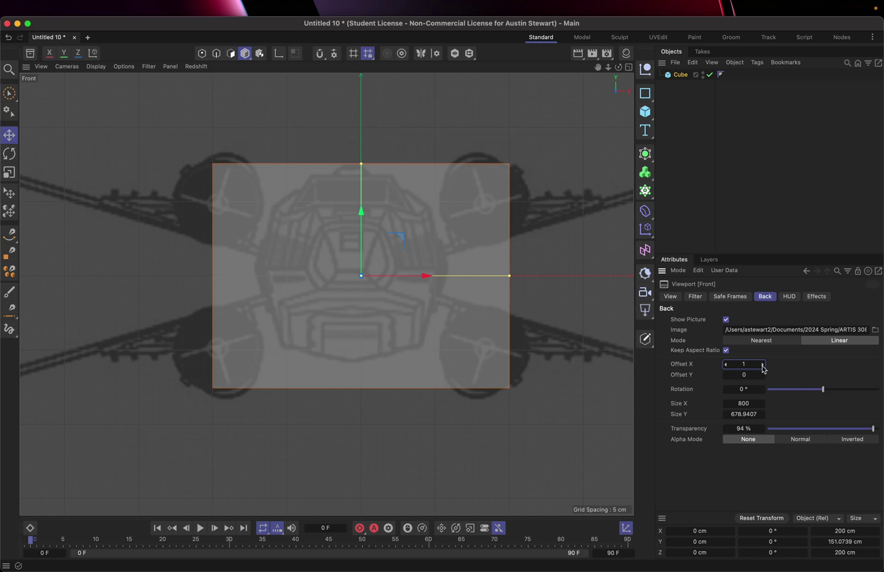
left_click(763, 365)
left_click(763, 364)
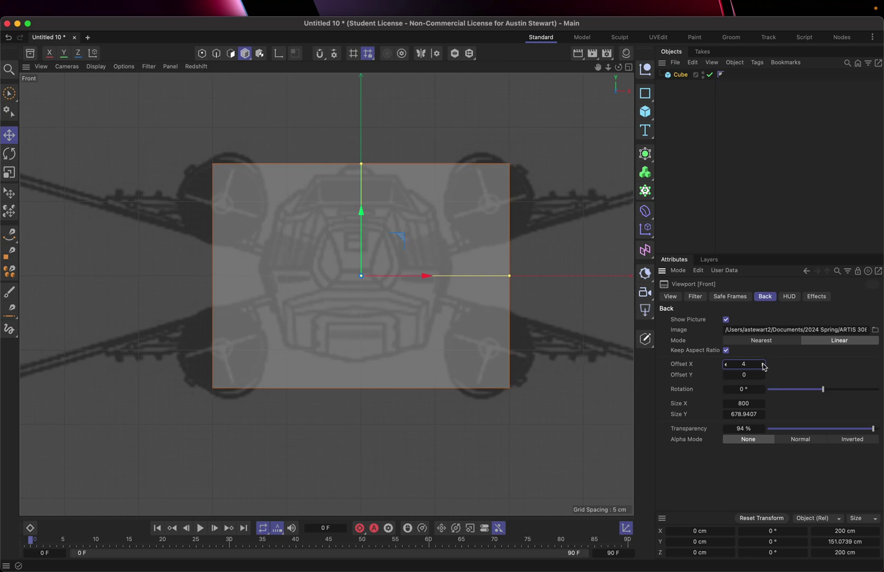
left_click(762, 365)
left_click(763, 364)
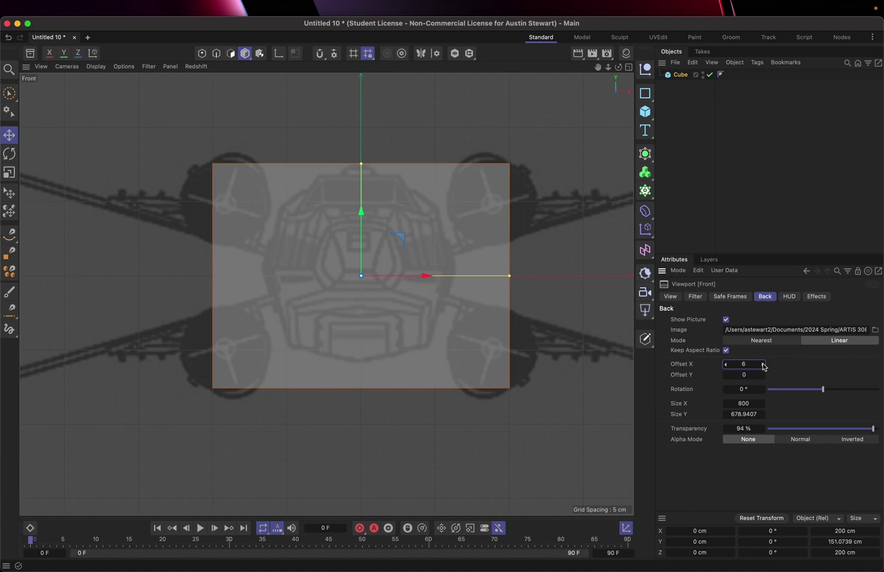
left_click(762, 365)
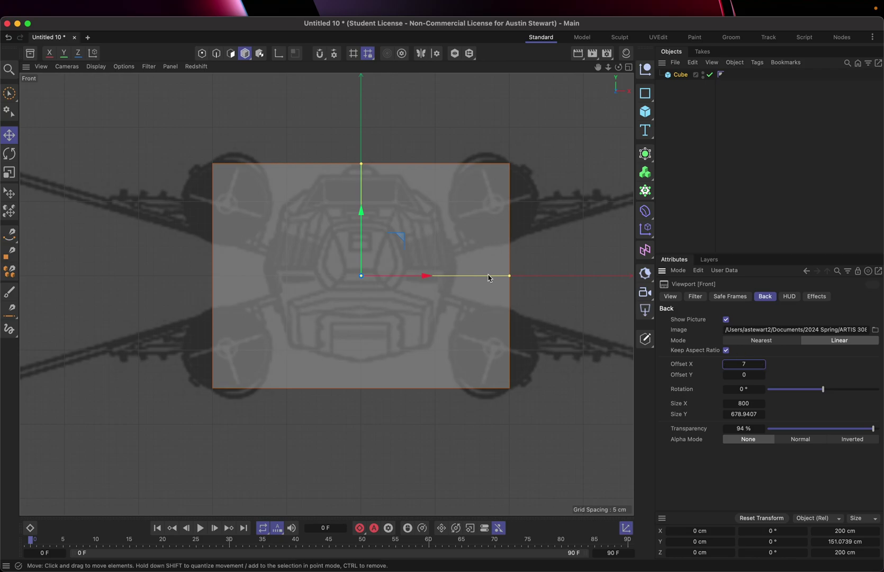
Resize the cube to the fuselage outline, about 130.6 cm wide and 149.4 cm high, and restore the four-viewport layout
left_click_drag(510, 277, 458, 281)
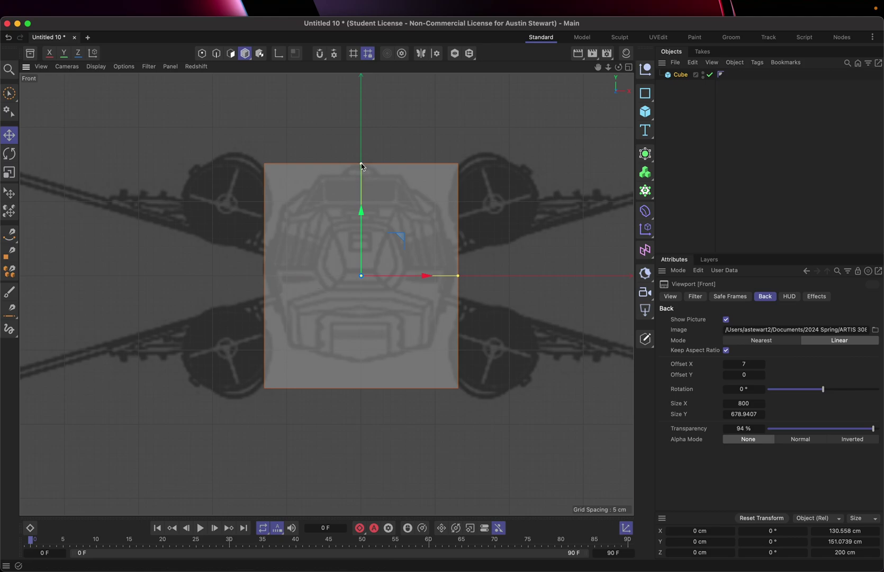
left_click_drag(361, 166, 361, 167)
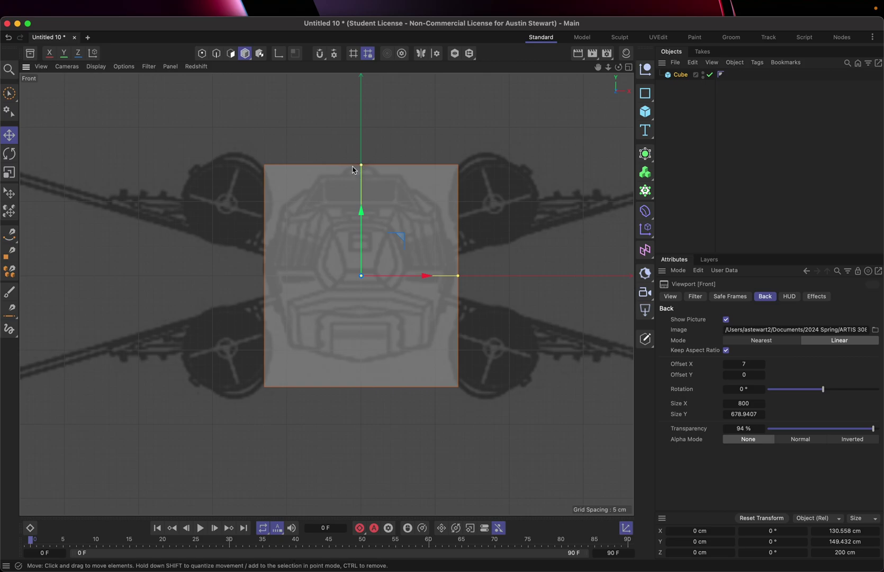
left_click(629, 67)
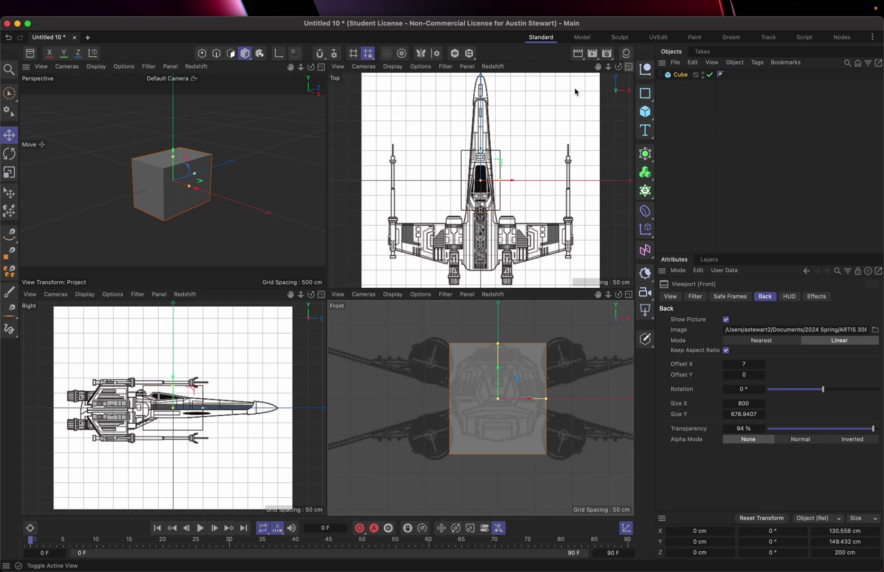
Maximize the Right viewport and set its background image transparency to 92%
left_click(321, 295)
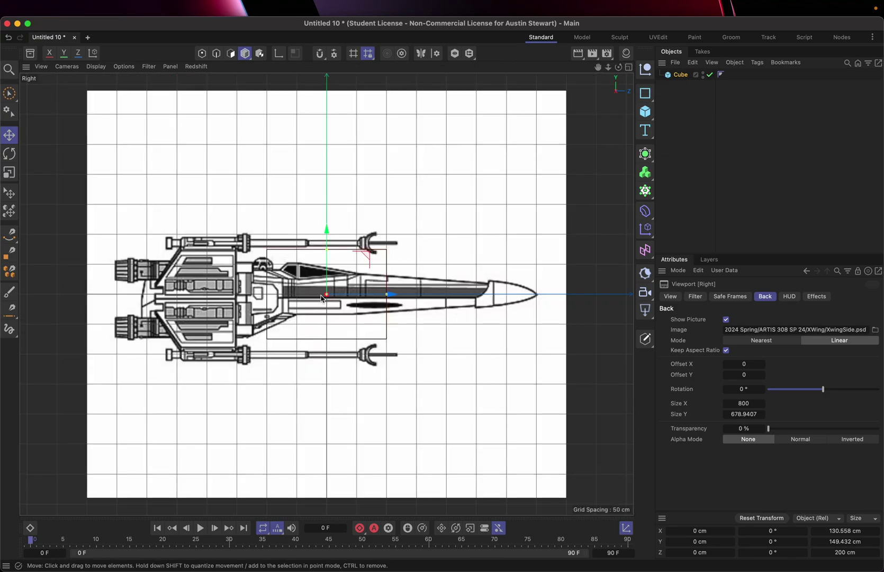
left_click(40, 67)
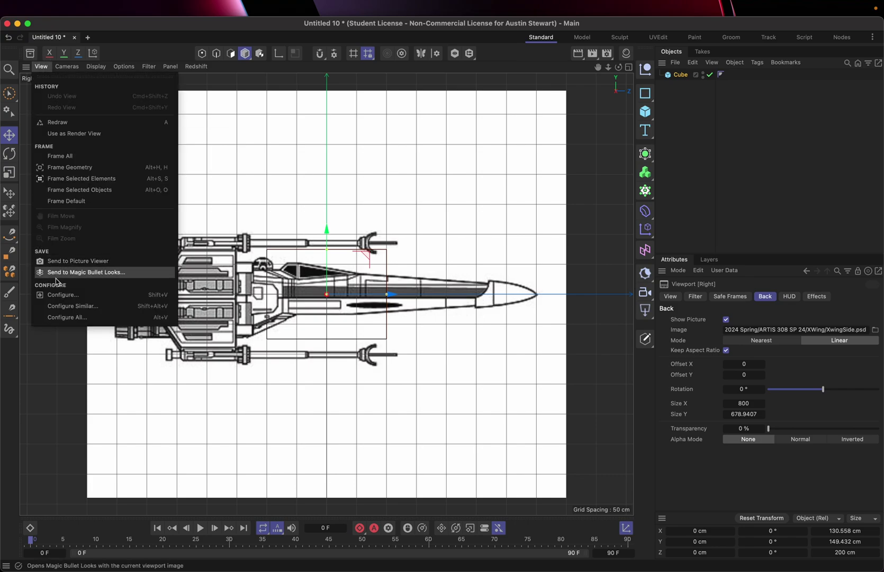
left_click(56, 300)
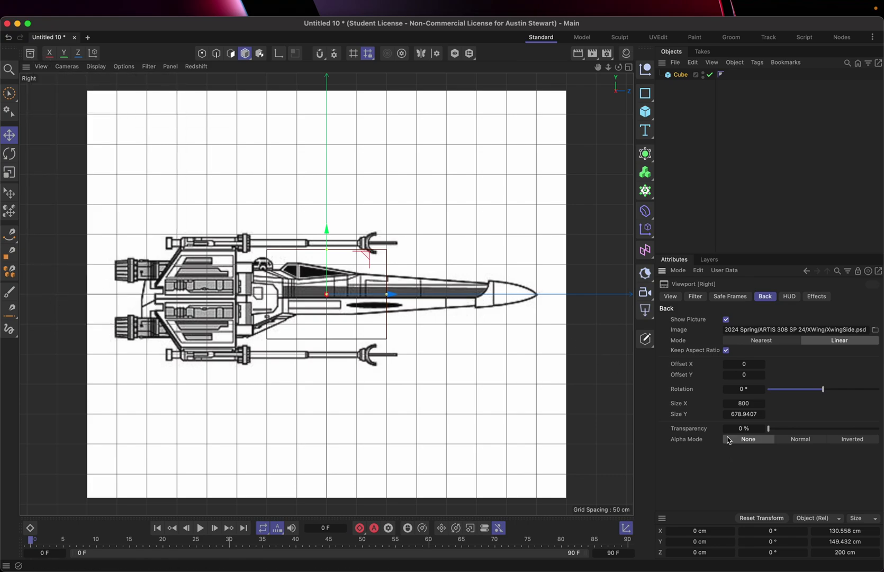
left_click_drag(773, 430, 871, 435)
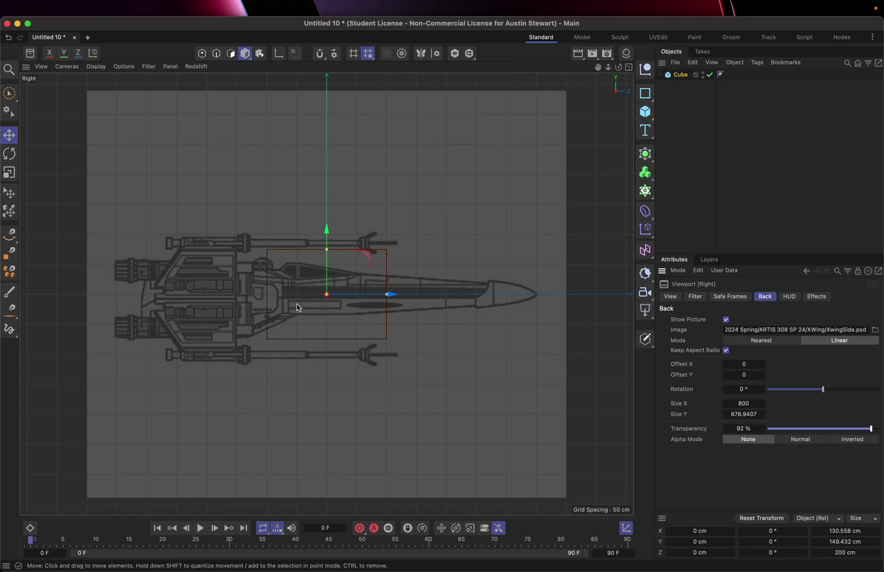
Try lowering the cube about 11.9 cm in the Right viewport to fit the fuselage, and undo the move
scroll(305, 289, "up", 5)
scroll(306, 289, "down", 3)
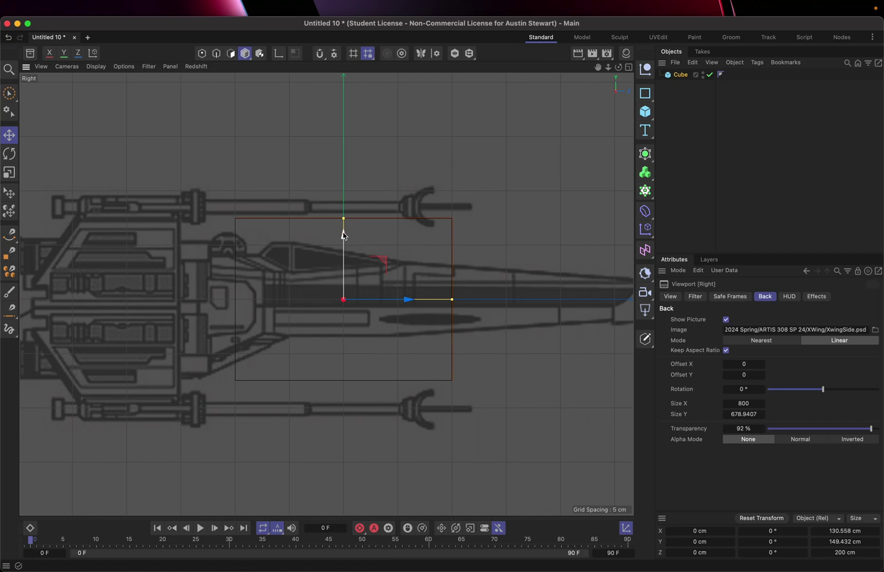
left_click_drag(343, 235, 343, 247)
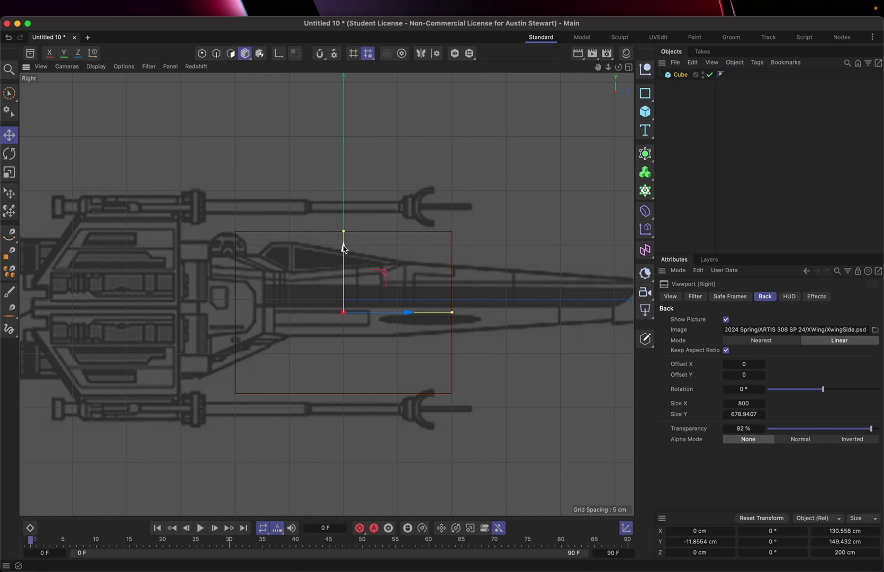
key("super+z")
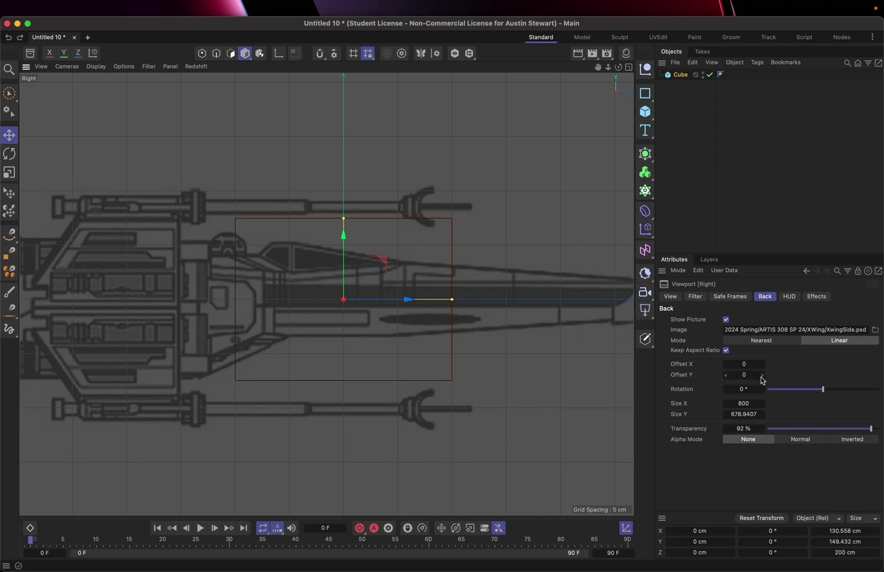
Set the Right background image's Offset Y to 12 to fit the fuselage to the cube, and restore the four-viewport layout
left_click_drag(762, 379, 763, 378)
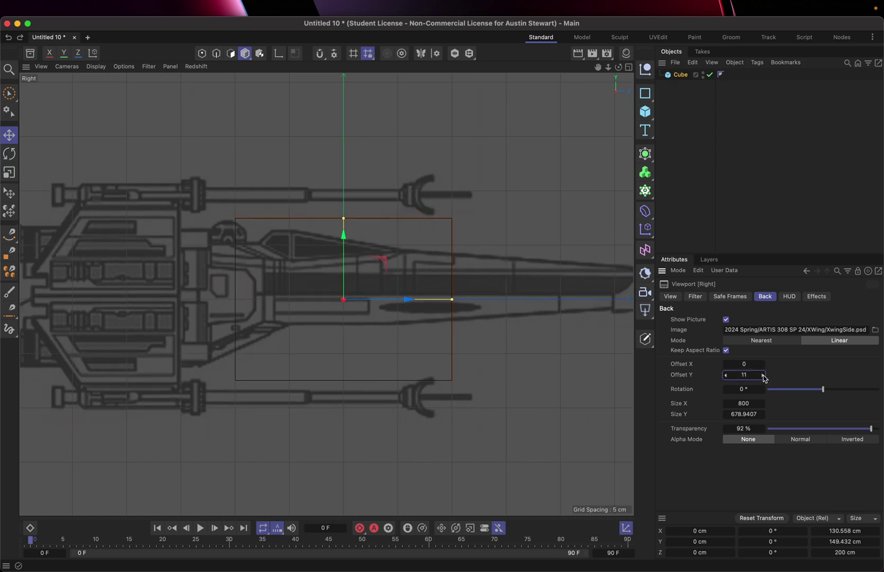
left_click(764, 378)
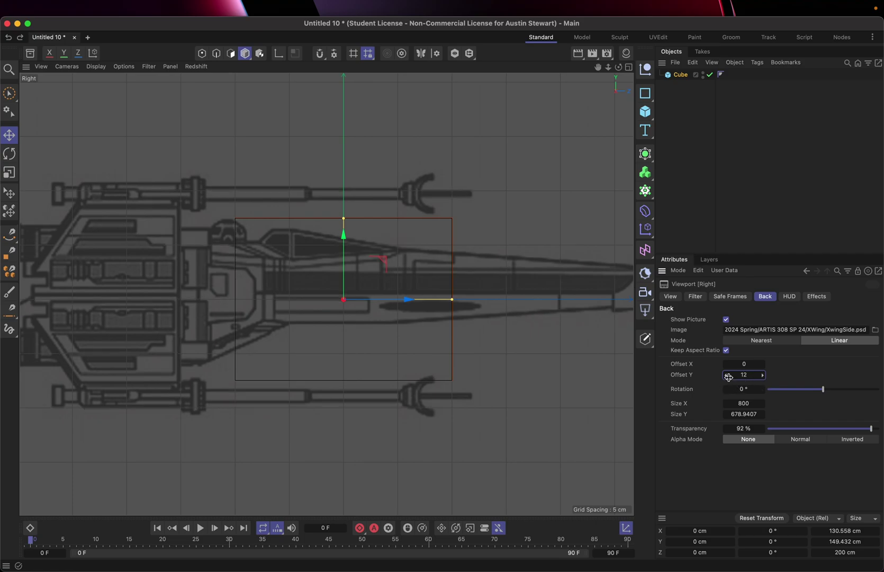
left_click(727, 376)
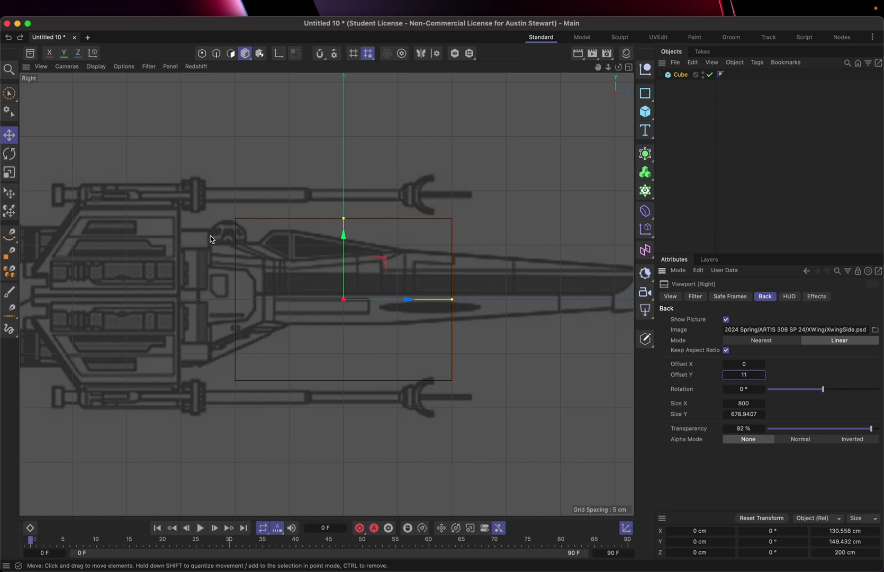
scroll(210, 239, "up", 5)
scroll(211, 239, "down", 3)
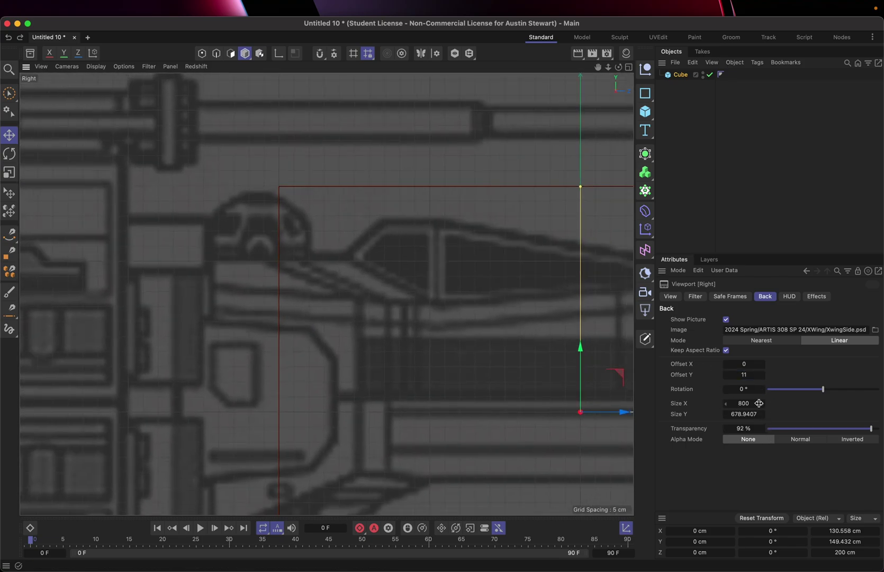
left_click(761, 376)
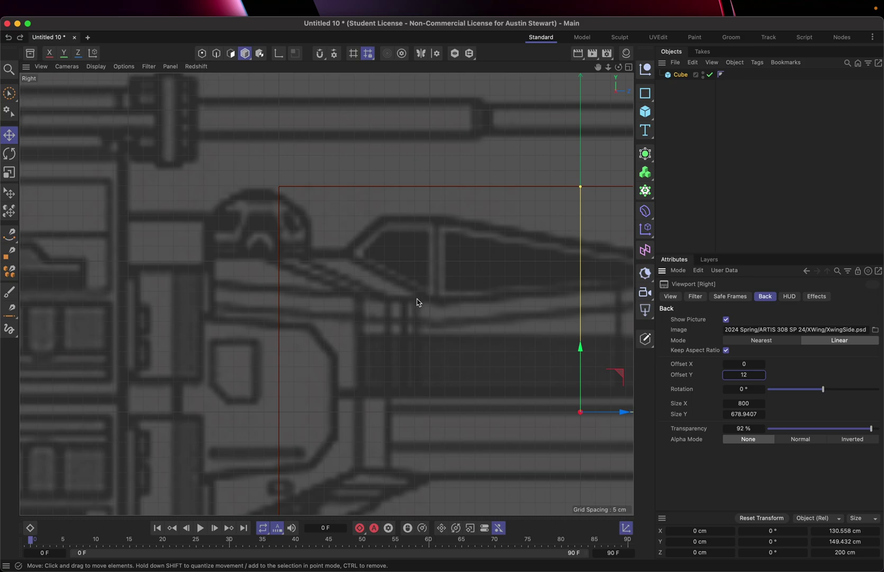
scroll(416, 300, "down", 5)
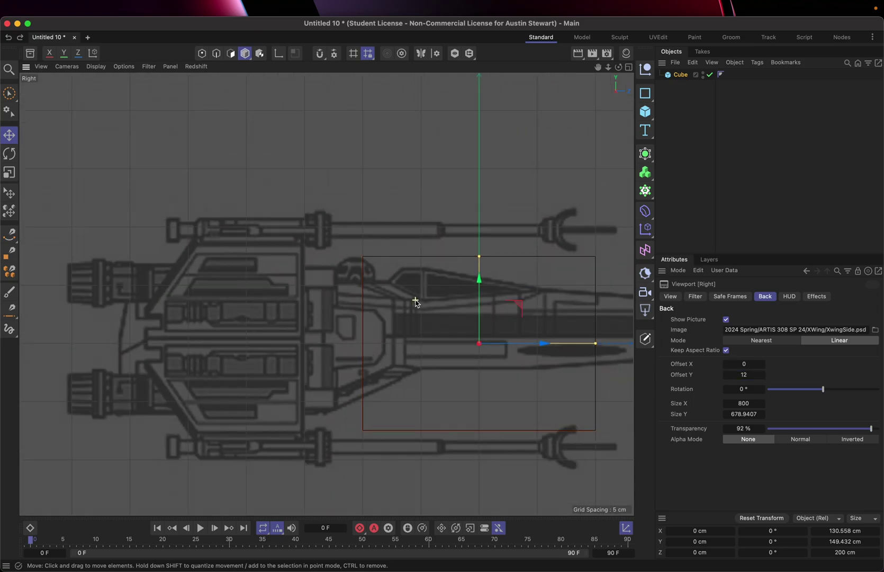
left_click(631, 67)
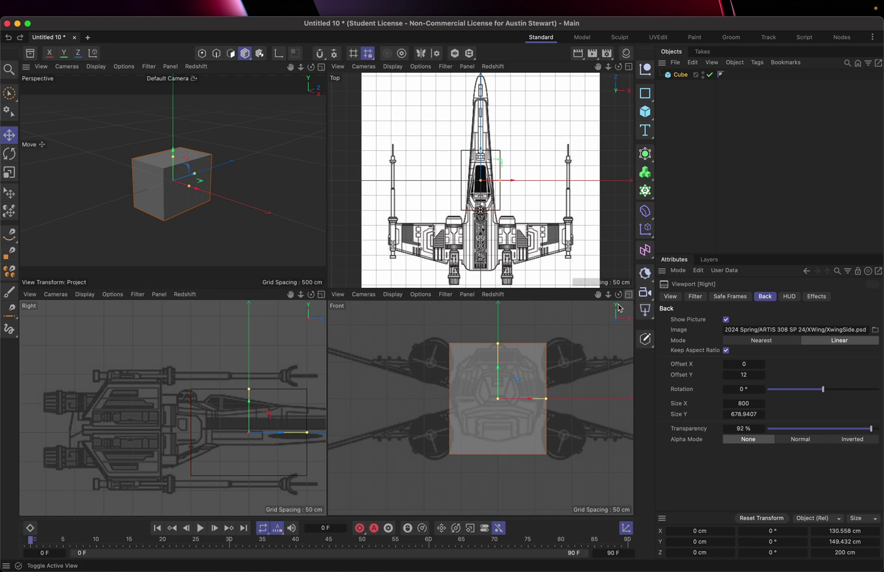
Maximize the Front viewport and set its background image's Offset Y to -1, keeping Offset X at 7
left_click(560, 325)
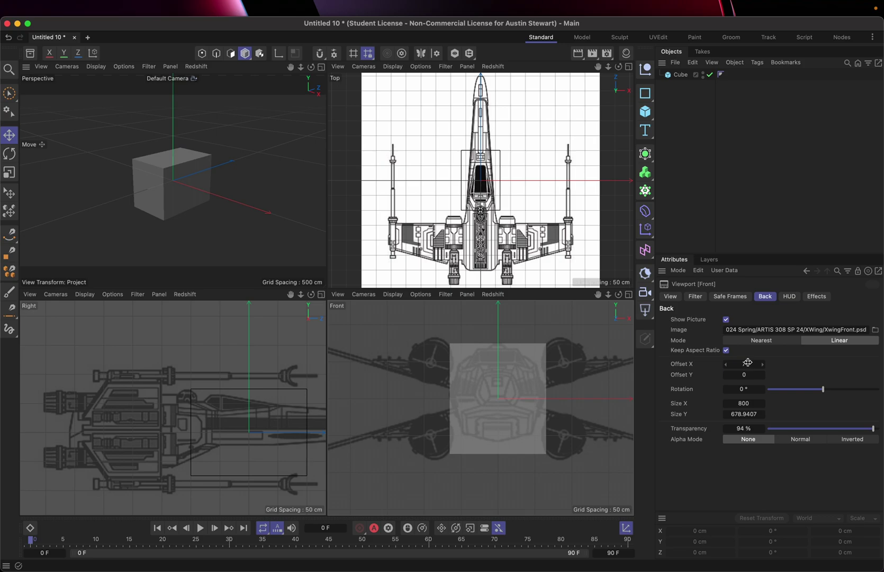
left_click_drag(747, 362, 762, 363)
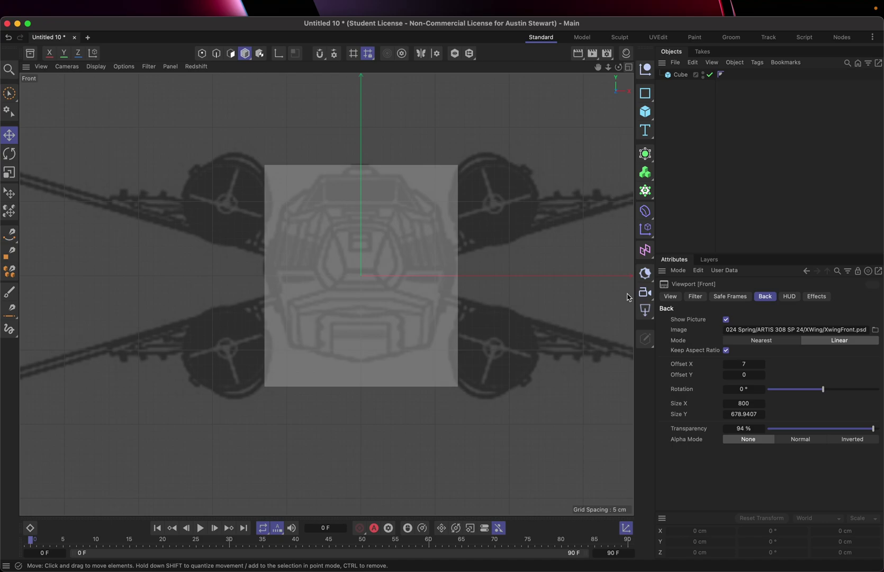
left_click(628, 294)
scroll(364, 212, "up", 5)
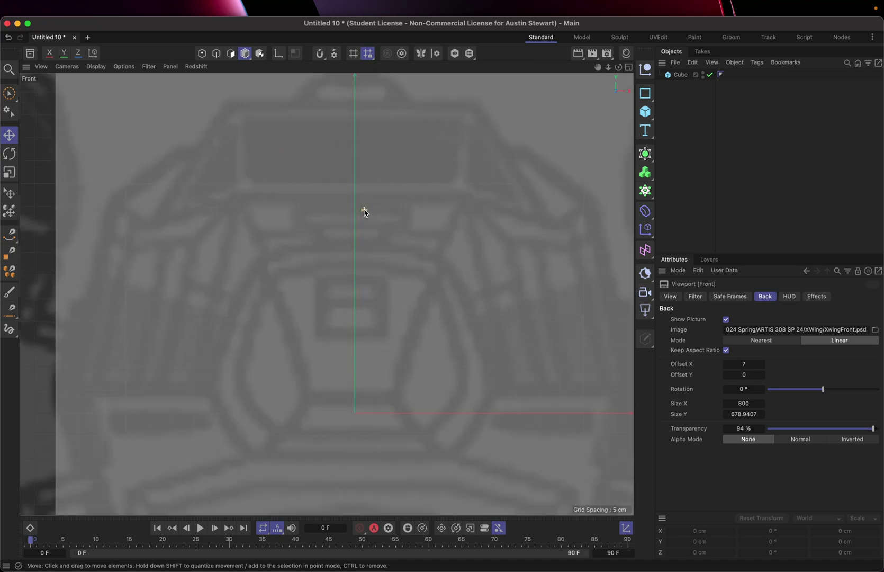
scroll(364, 212, "down", 2)
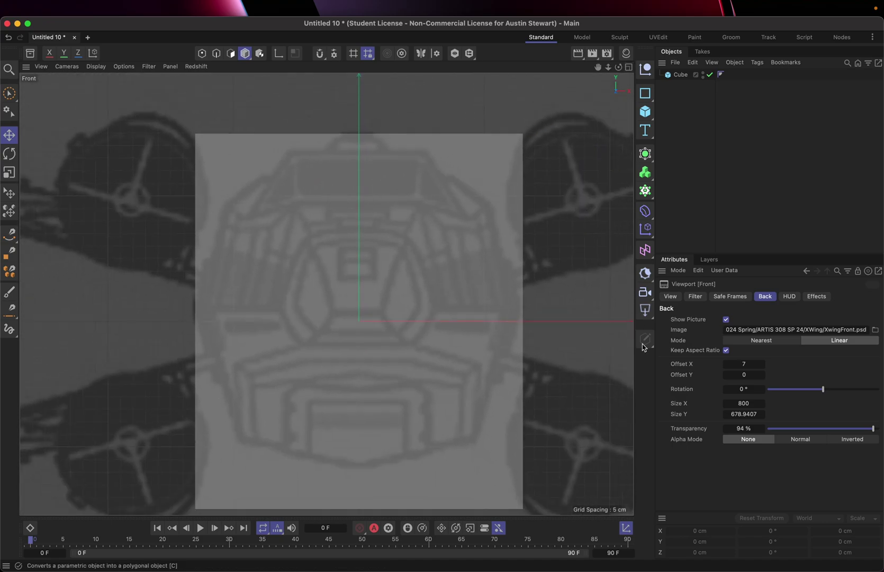
left_click(763, 365)
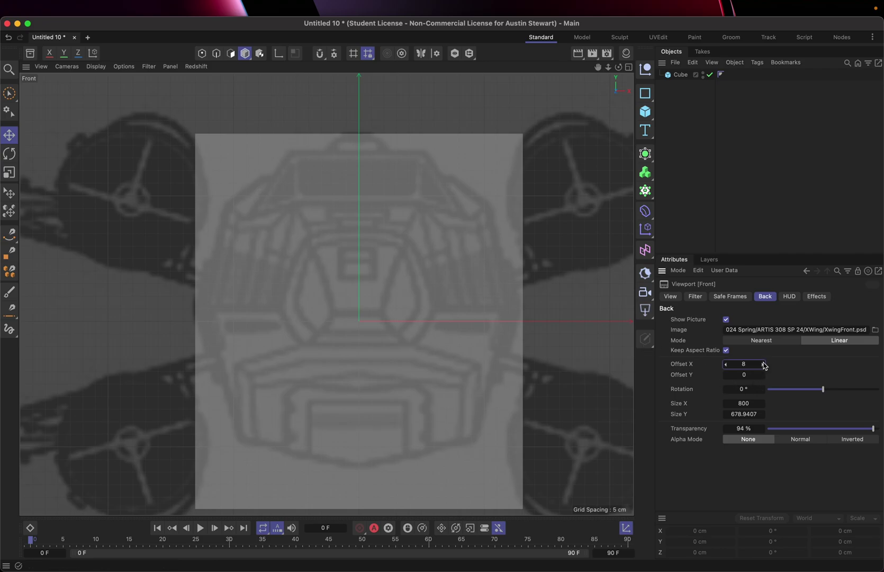
left_click(728, 363)
left_click(762, 374)
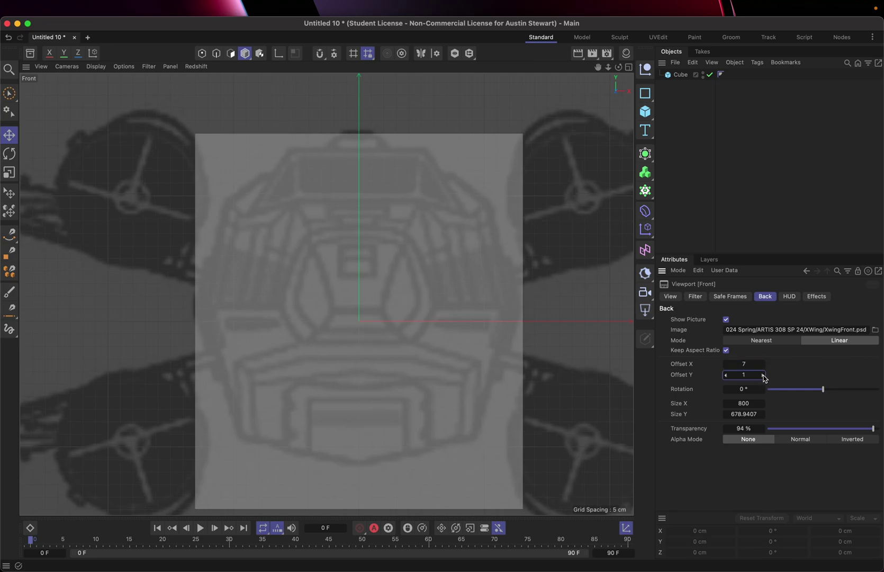
left_click(726, 374)
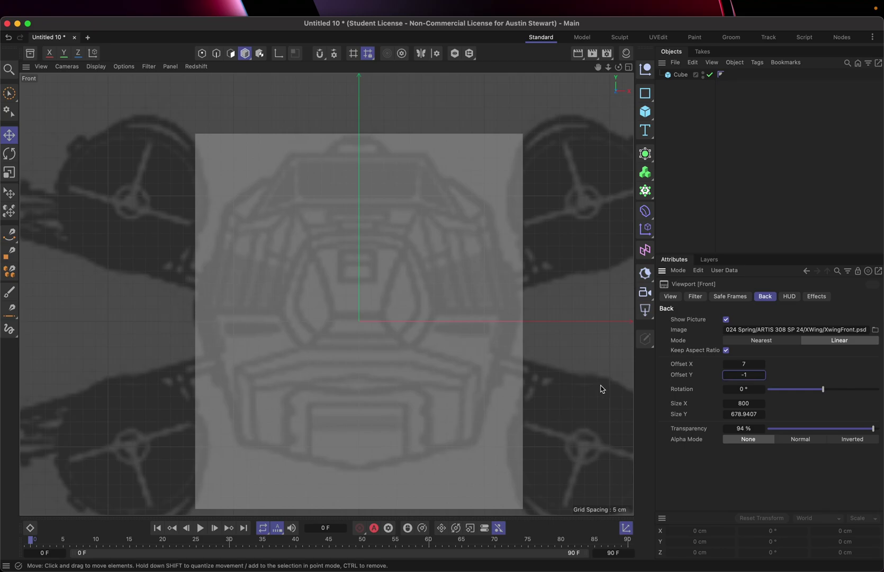
Try several Offset X values for the Front background image, settle on 7.8, and restore the four-viewport layout
left_click(744, 364)
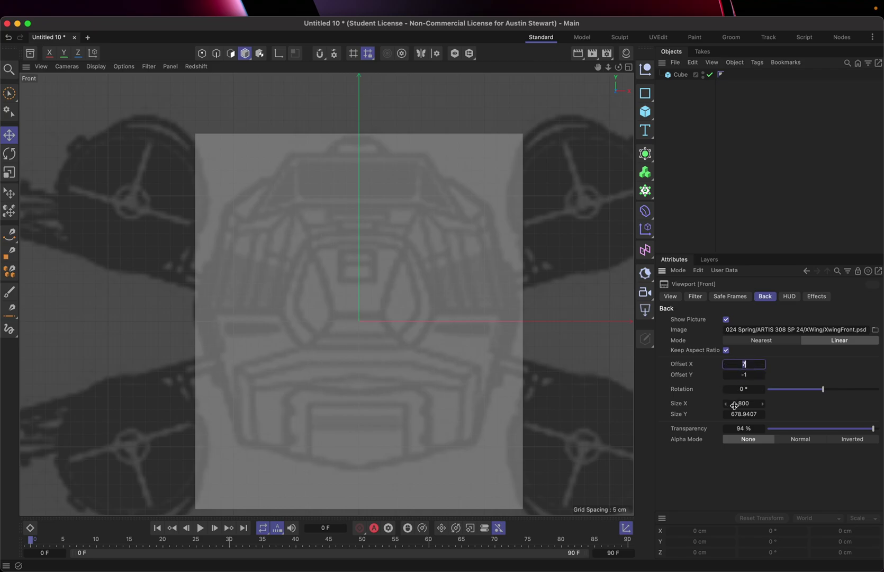
type("6.5")
left_click(744, 363)
type("7.5")
key("Return")
type("6")
double_click(745, 363)
type("7")
double_click(744, 363)
type("8")
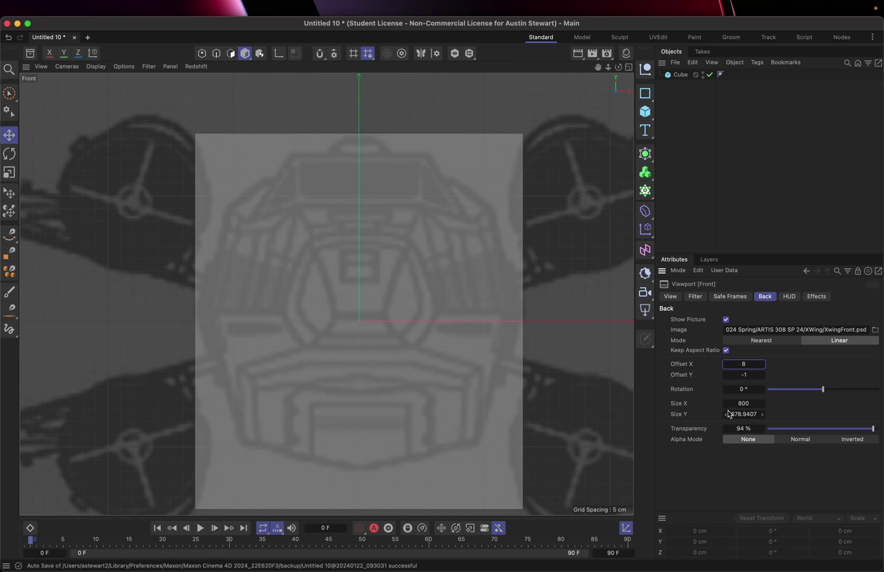
double_click(747, 363)
type("7.8")
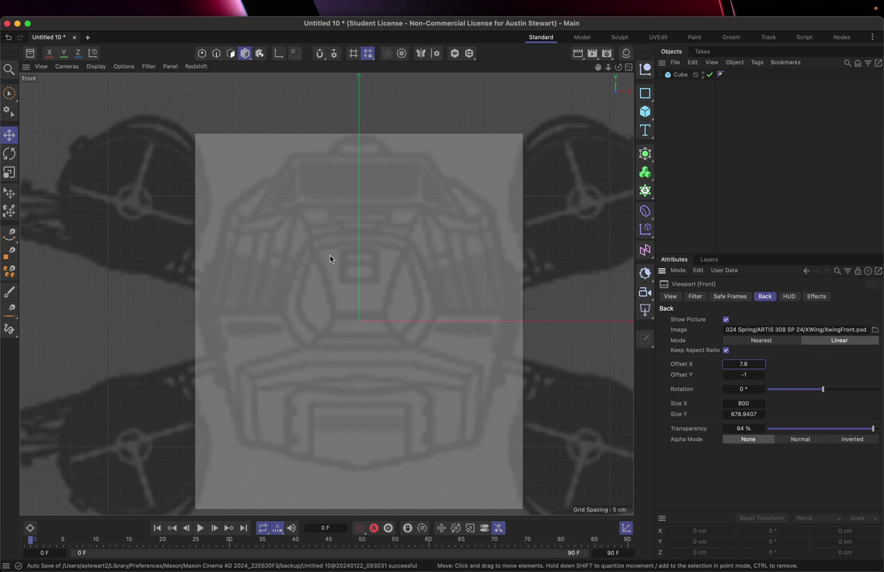
left_click(628, 68)
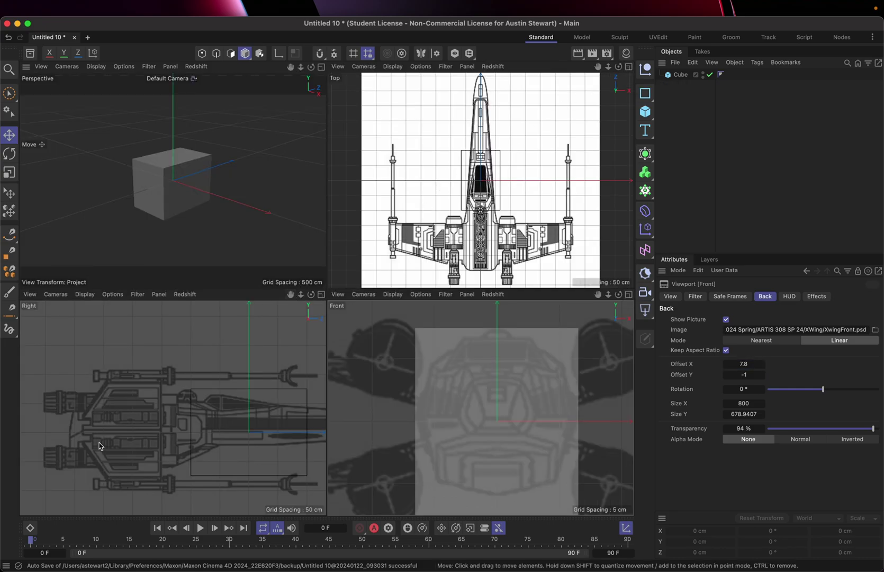
Shorten the cube to about 152.8 cm along Z at the cockpit's rear edge in the maximized Right viewport, and restore the four-viewport layout
left_click(209, 412)
scroll(207, 411, "up", 8)
scroll(207, 410, "down", 8)
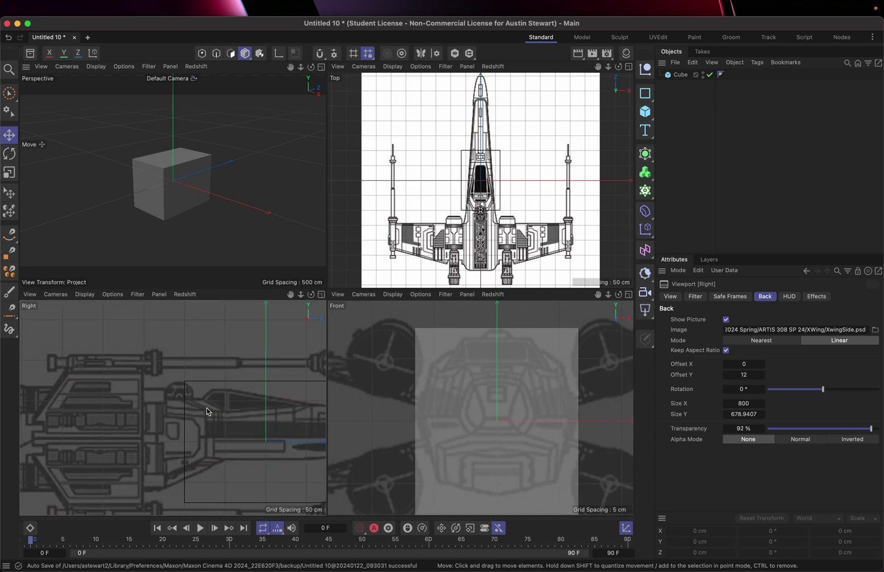
scroll(207, 411, "down", 3)
scroll(206, 409, "up", 3)
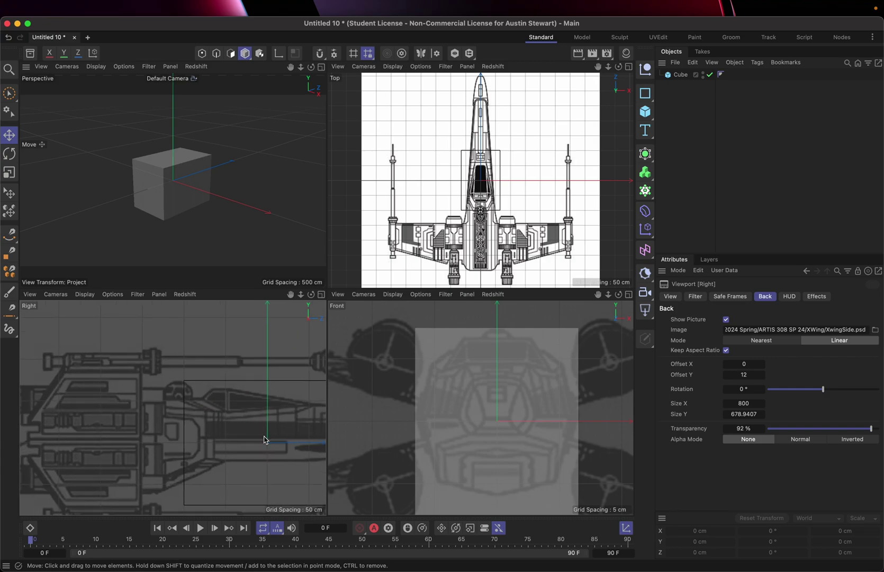
left_click(321, 295)
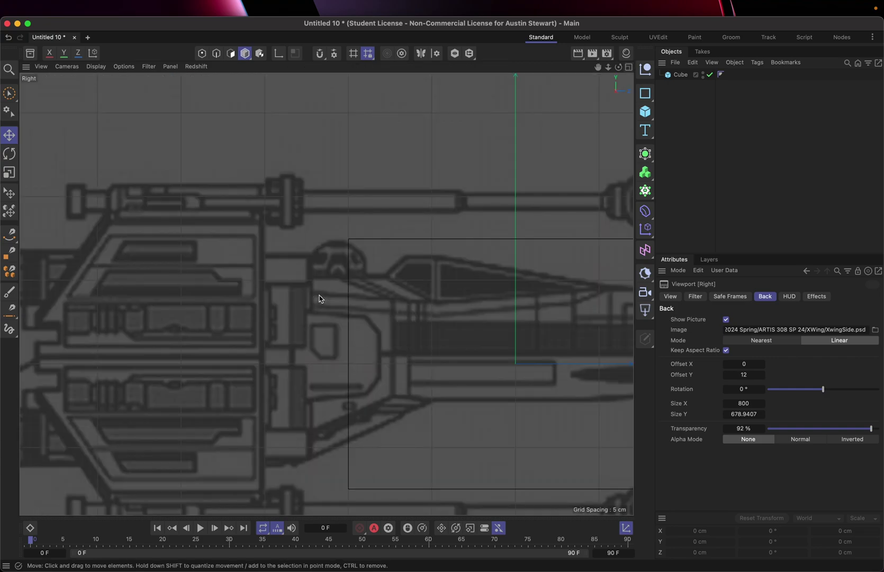
scroll(382, 330, "down", 5)
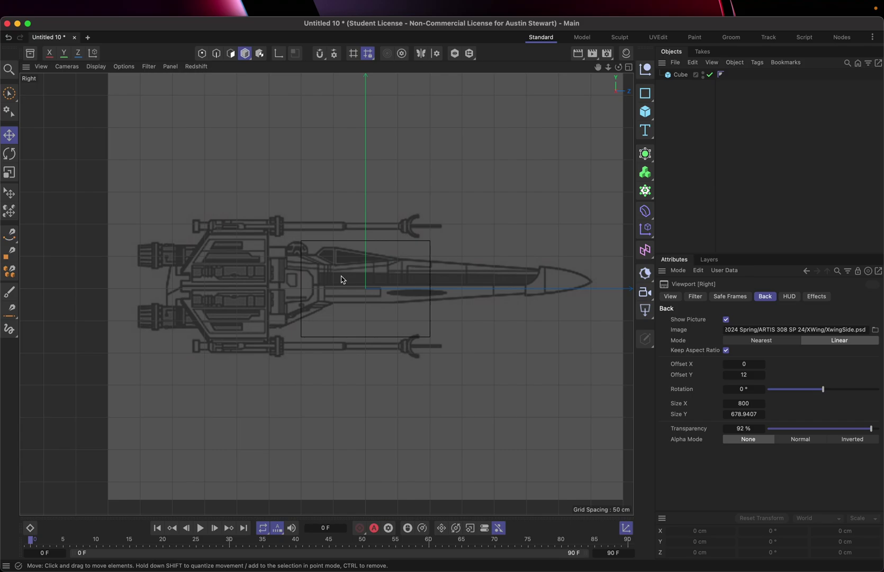
left_click(671, 77)
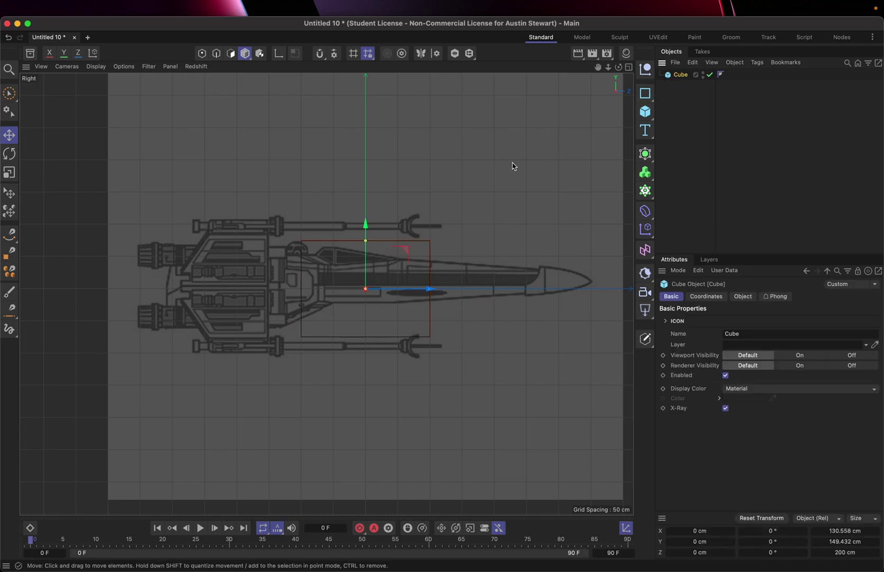
scroll(404, 285, "up", 1)
scroll(404, 286, "up", 3)
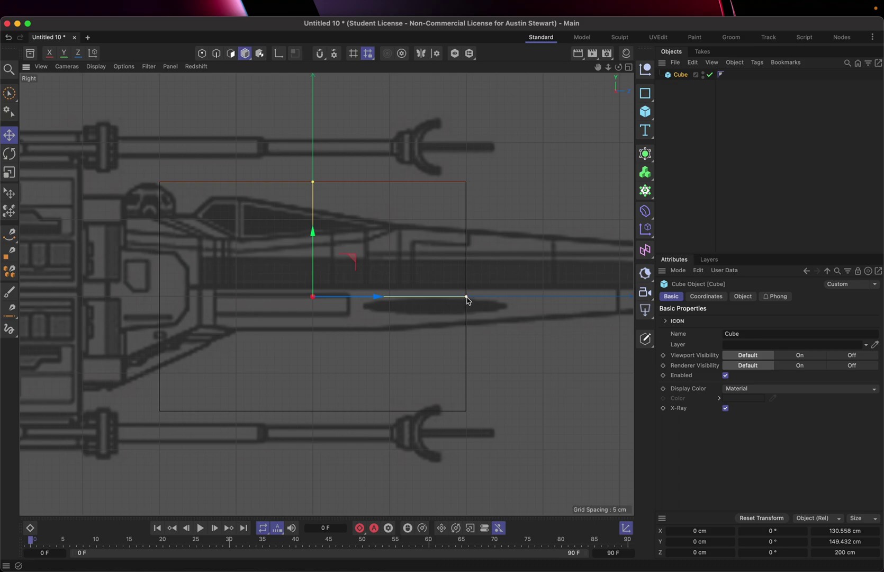
left_click_drag(465, 297, 429, 298)
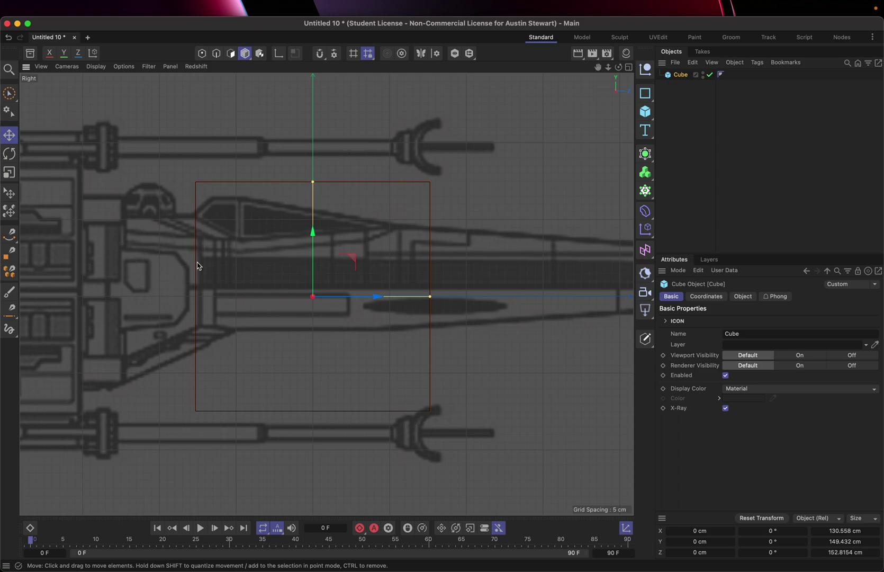
left_click(628, 67)
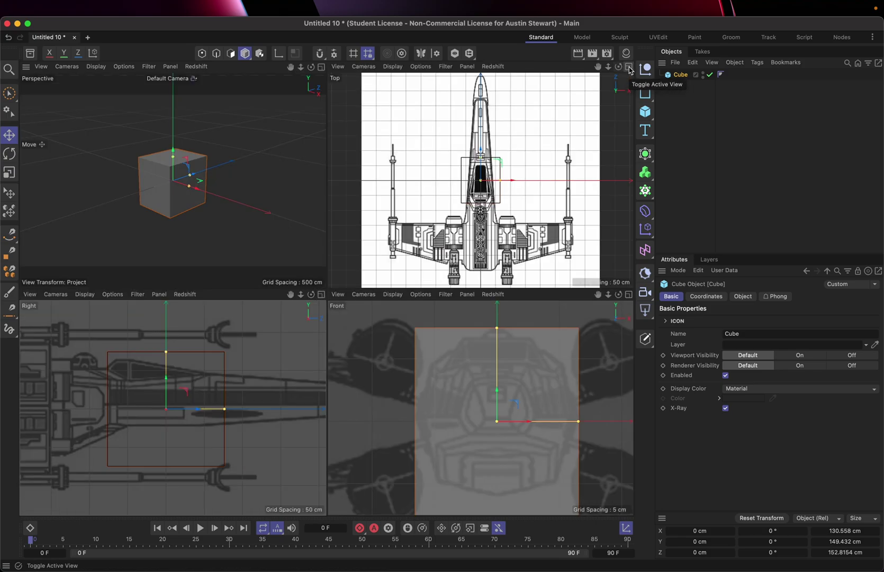
Maximize the Top viewport and set its background image's Transparency to 94%
left_click(629, 67)
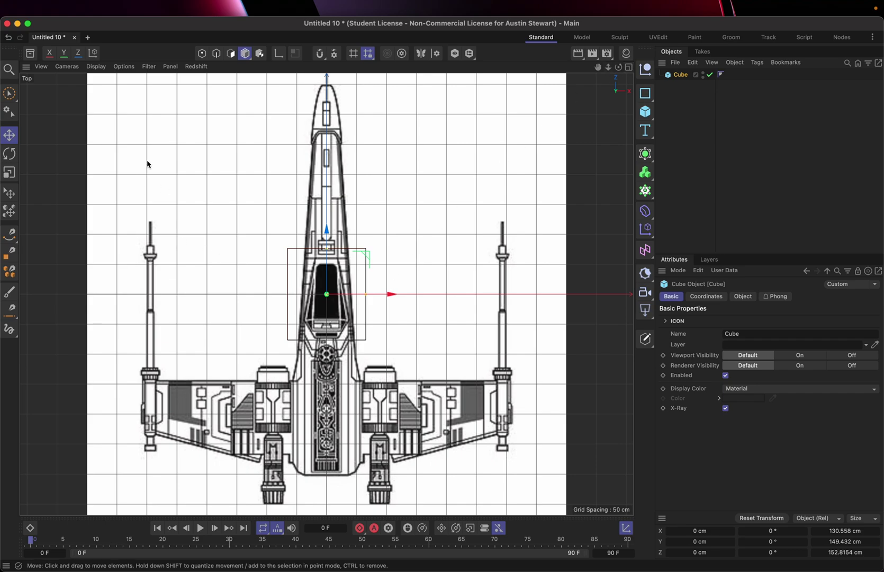
left_click(42, 67)
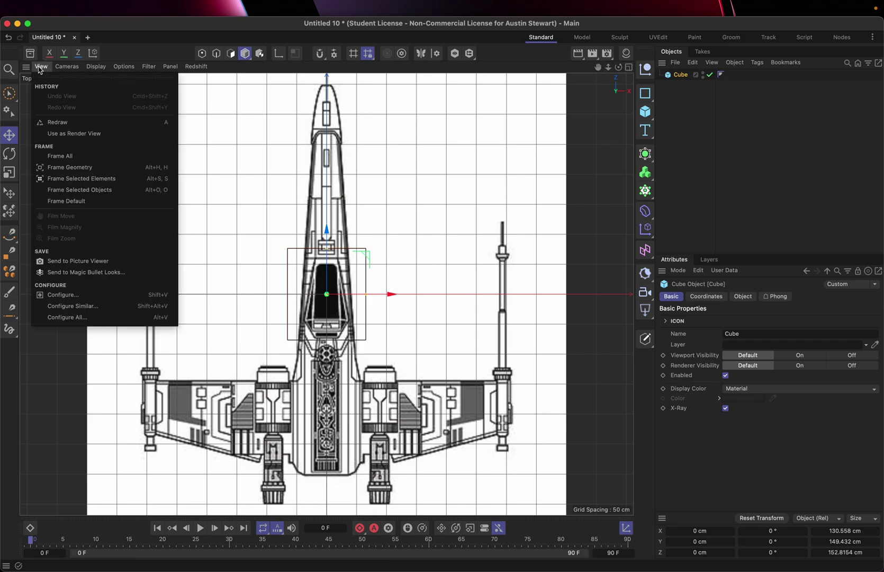
left_click(63, 297)
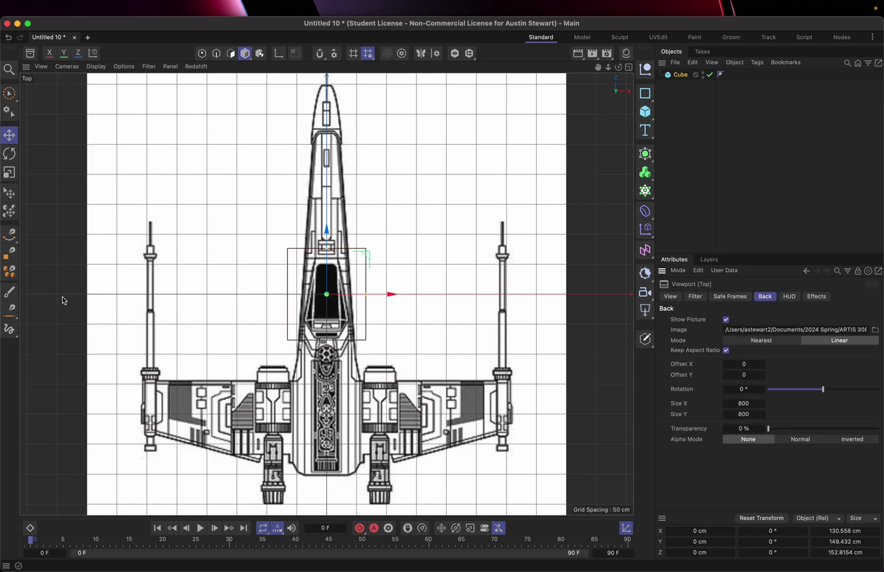
left_click_drag(768, 428, 873, 439)
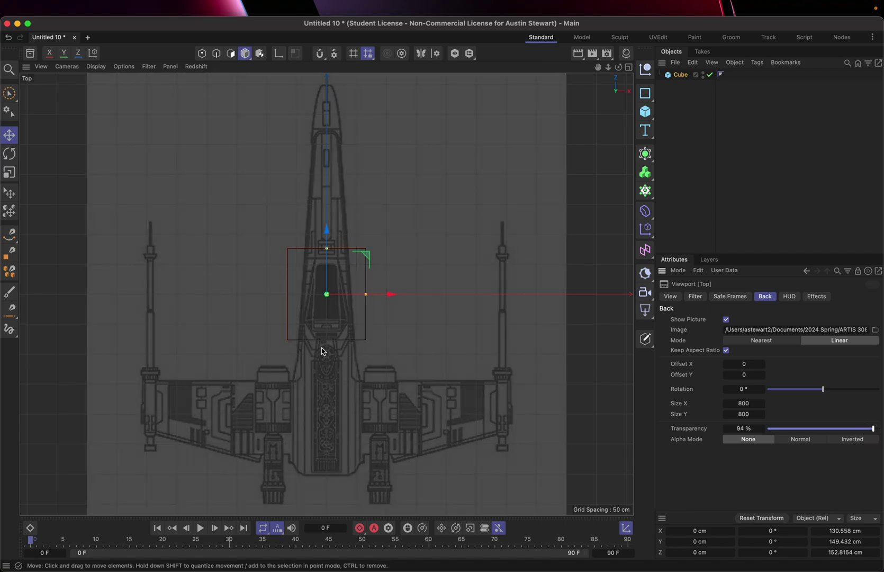
Set the Top background image's Offset Y to -2 to fit the cockpit's rear edge to the cube, and restore the four-viewport layout
scroll(311, 275, "up", 5)
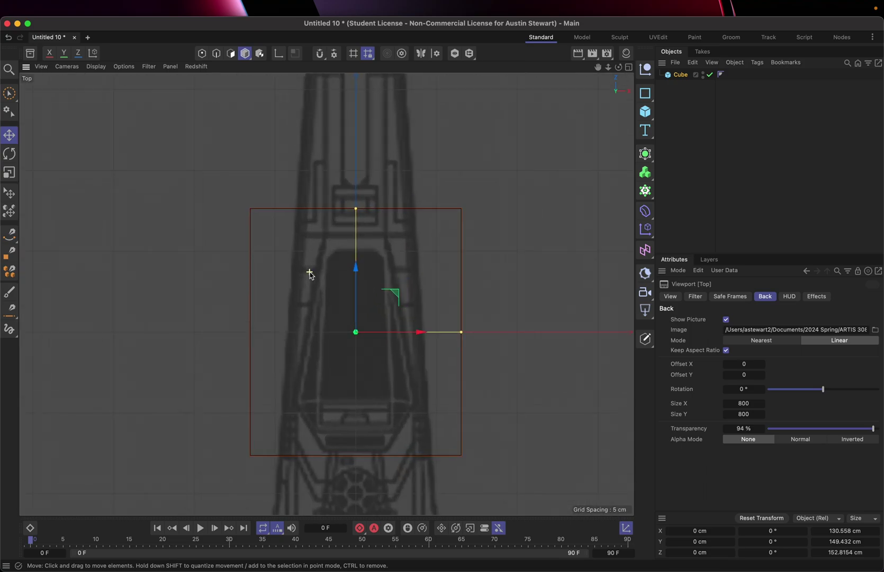
scroll(309, 277, "down", 3)
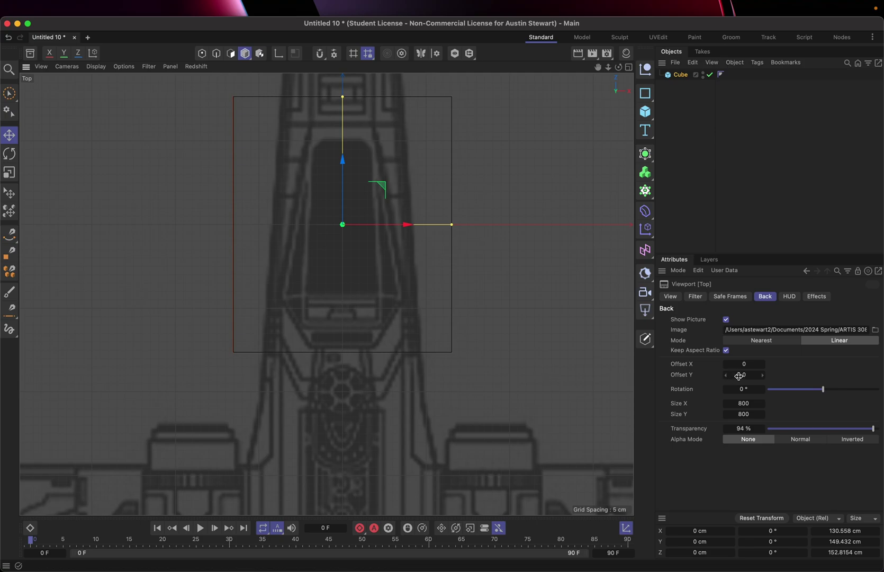
left_click(761, 373)
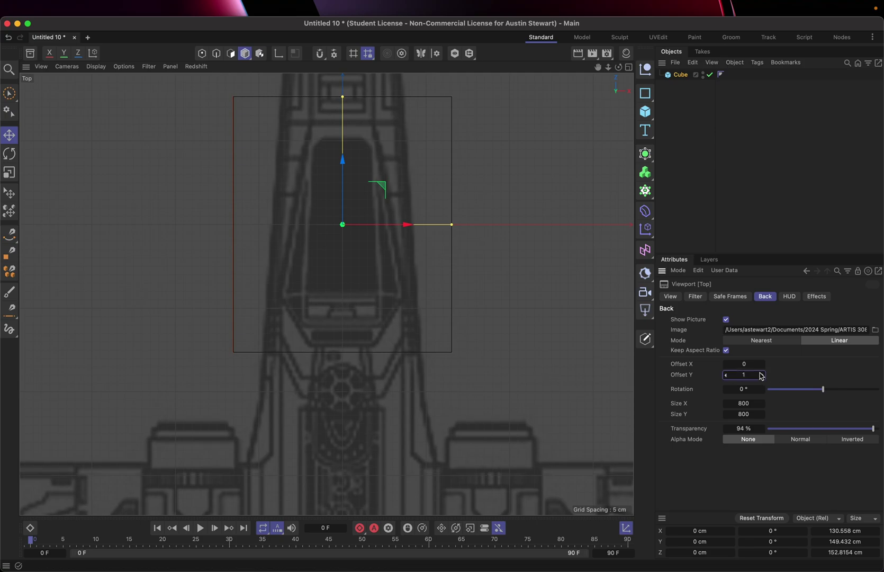
left_click(726, 375)
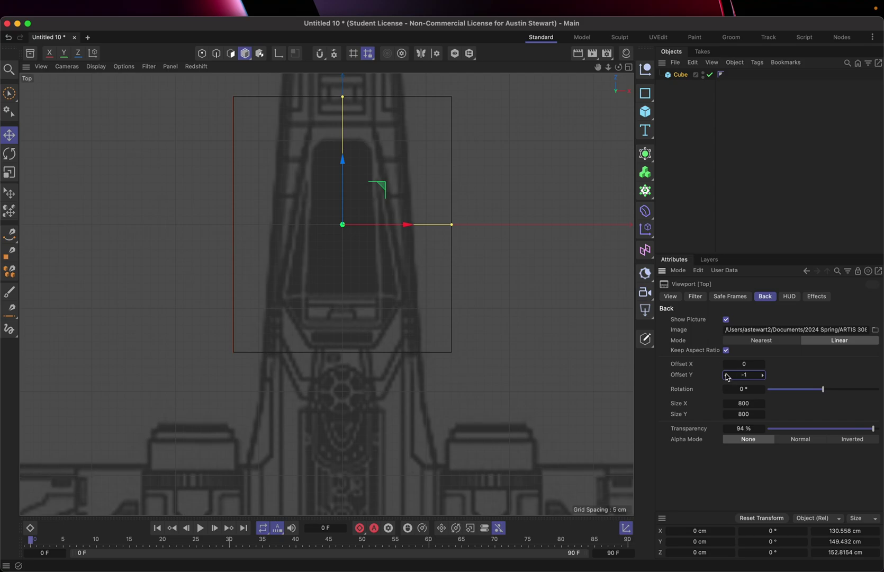
left_click(726, 375)
left_click(726, 375)
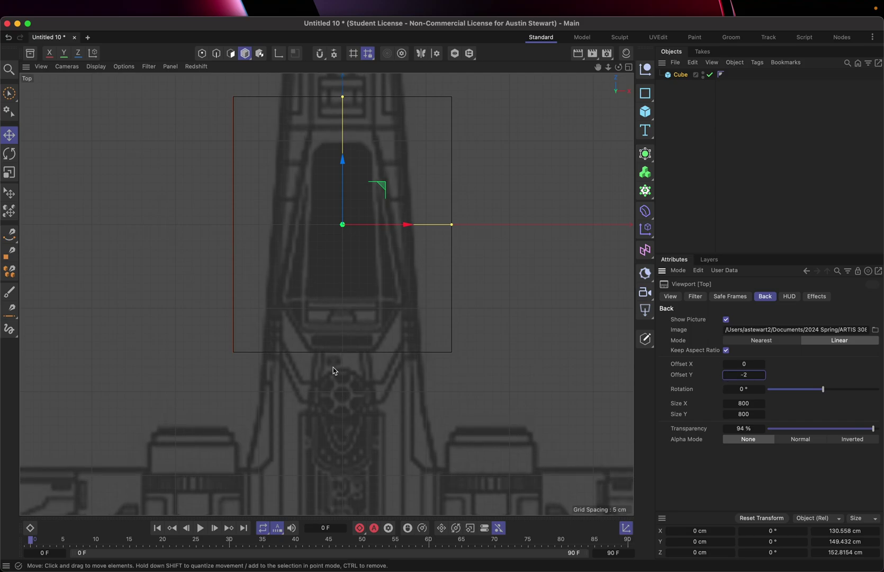
scroll(334, 369, "down", 5)
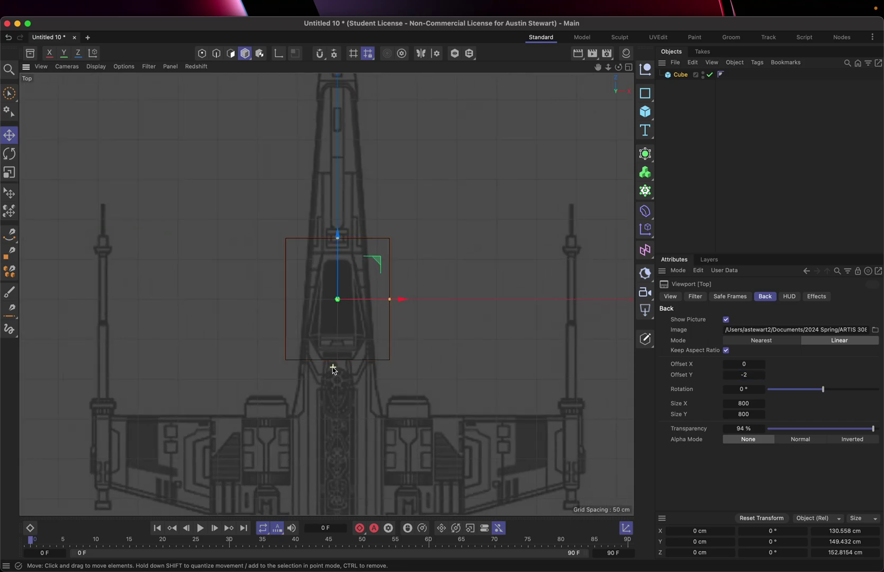
scroll(334, 369, "up", 5)
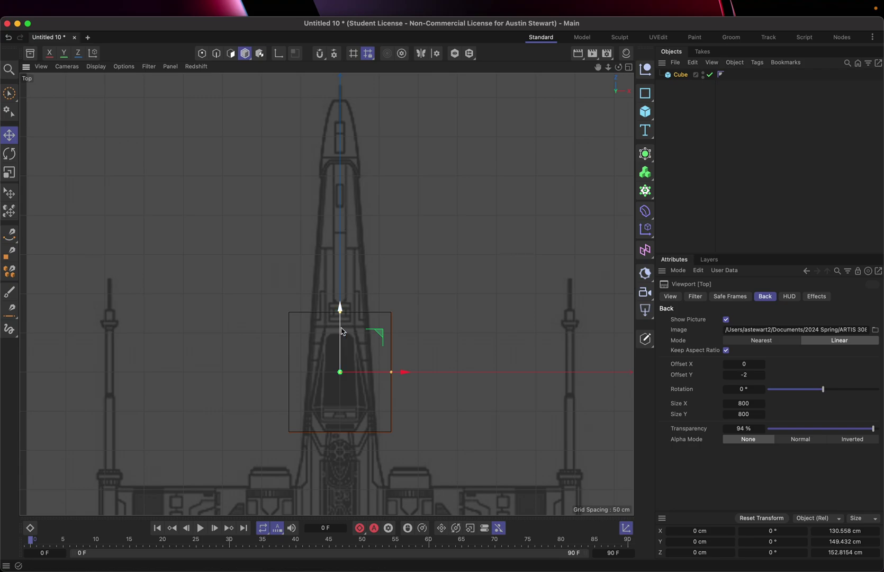
scroll(342, 331, "down", 5)
scroll(341, 331, "up", 5)
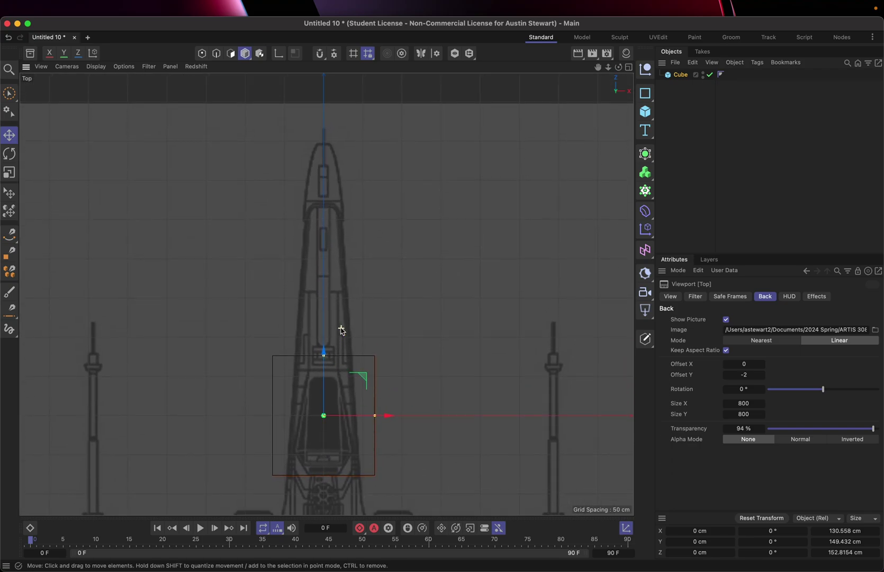
scroll(339, 360, "down", 5)
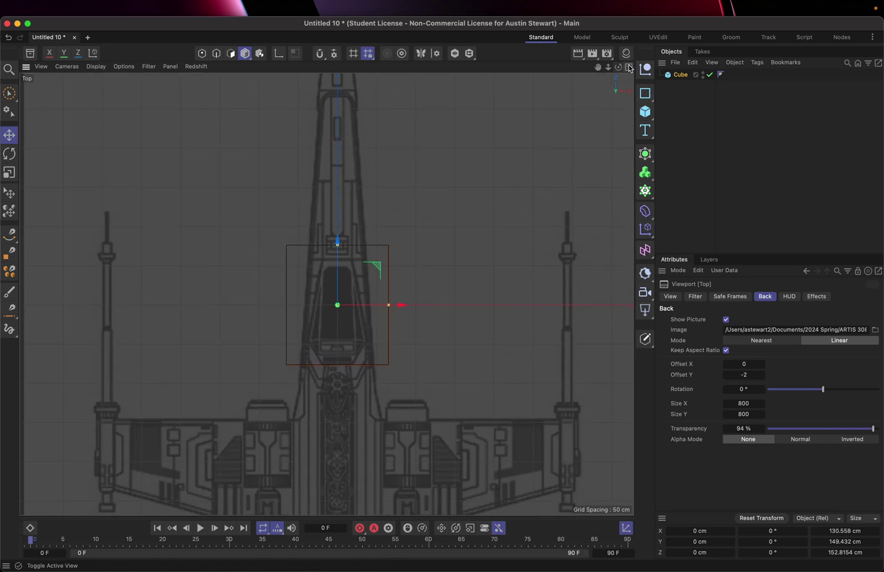
left_click(628, 68)
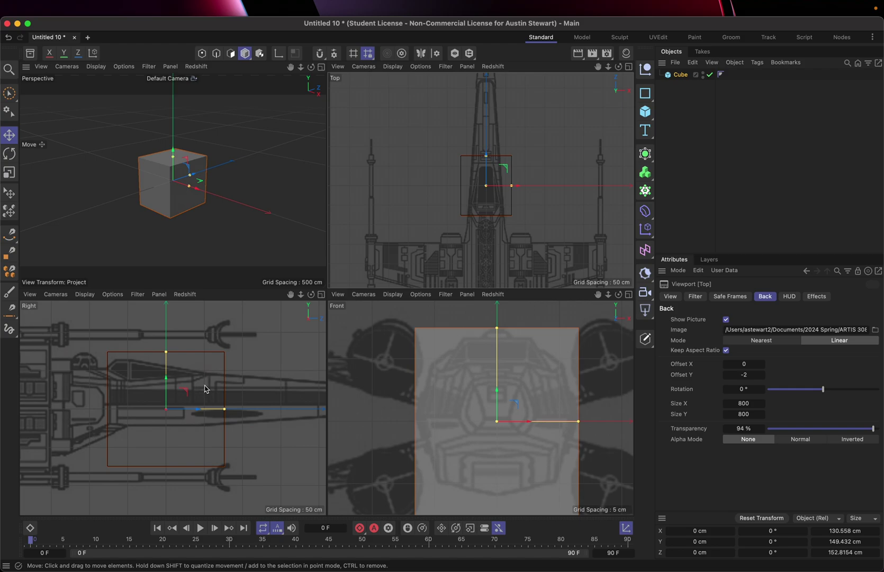
Make the Right viewport active and save the project as Xwing.c4d
left_click(281, 380)
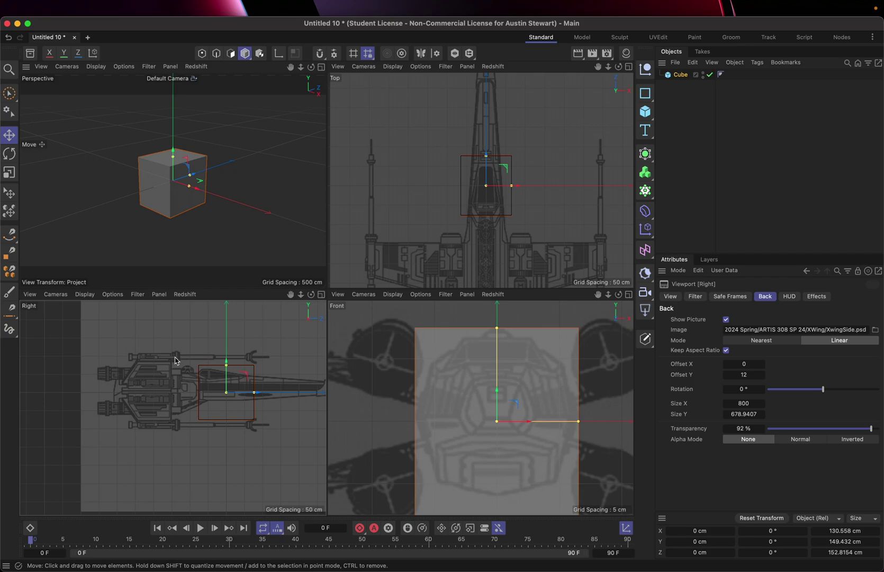
key("super+s")
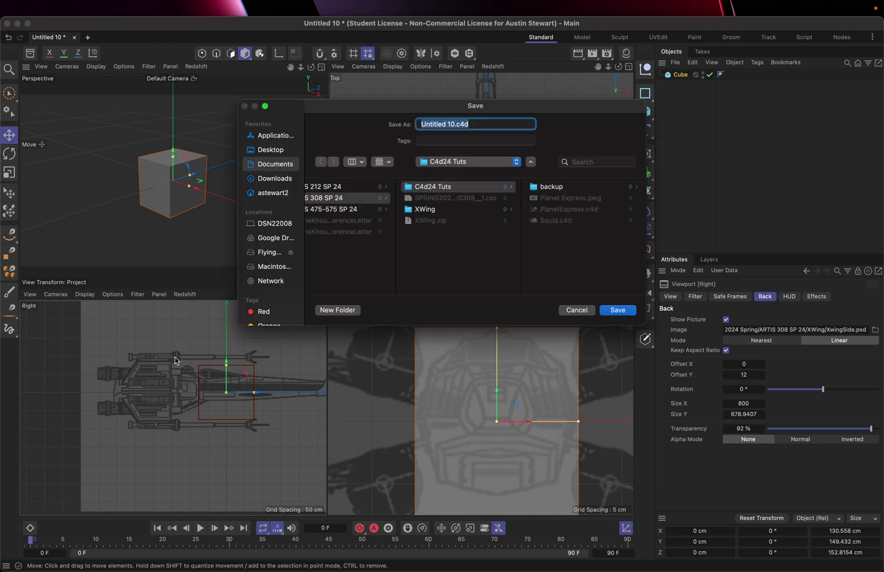
type("Xwinf")
key("Return")
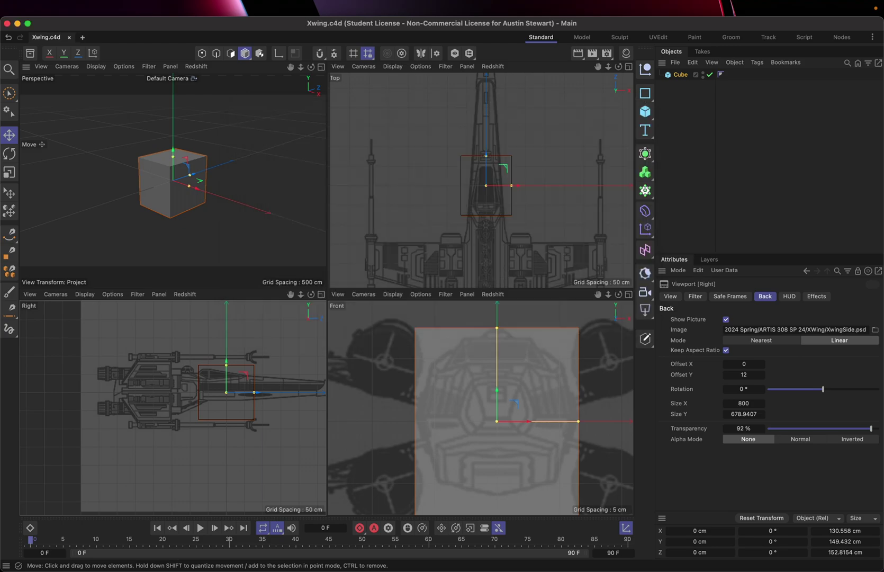